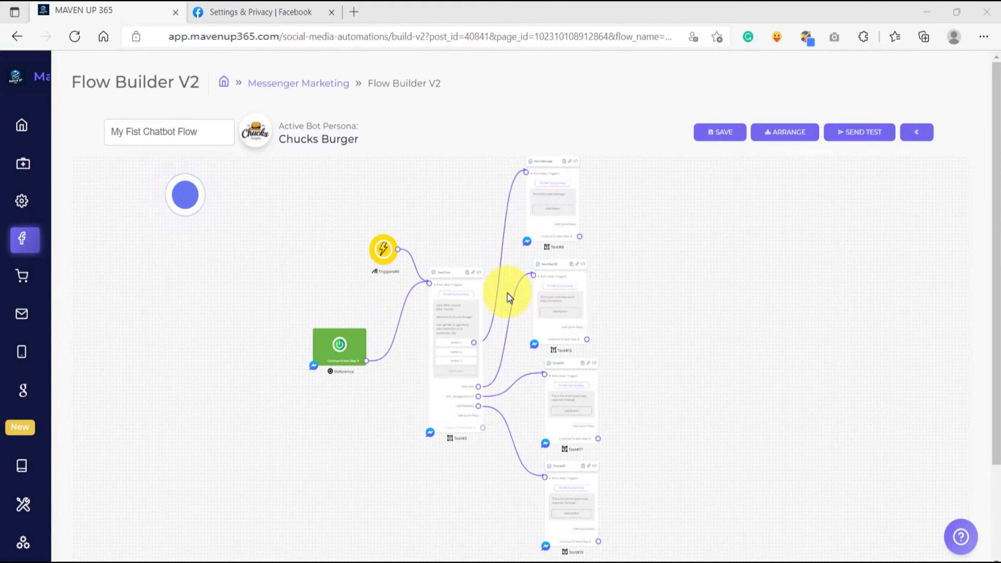
Step: Branch a UserInput element off the email quick reply of the welcome message and move it slightly upward
scroll(508, 407, "up", 5)
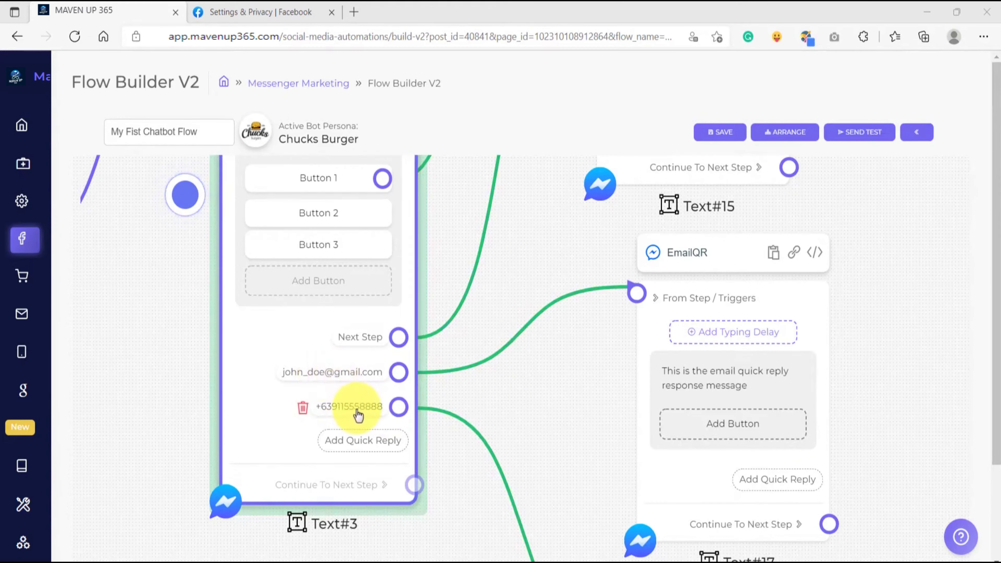
left_click_drag(627, 376, 590, 374)
scroll(662, 365, "down", 2)
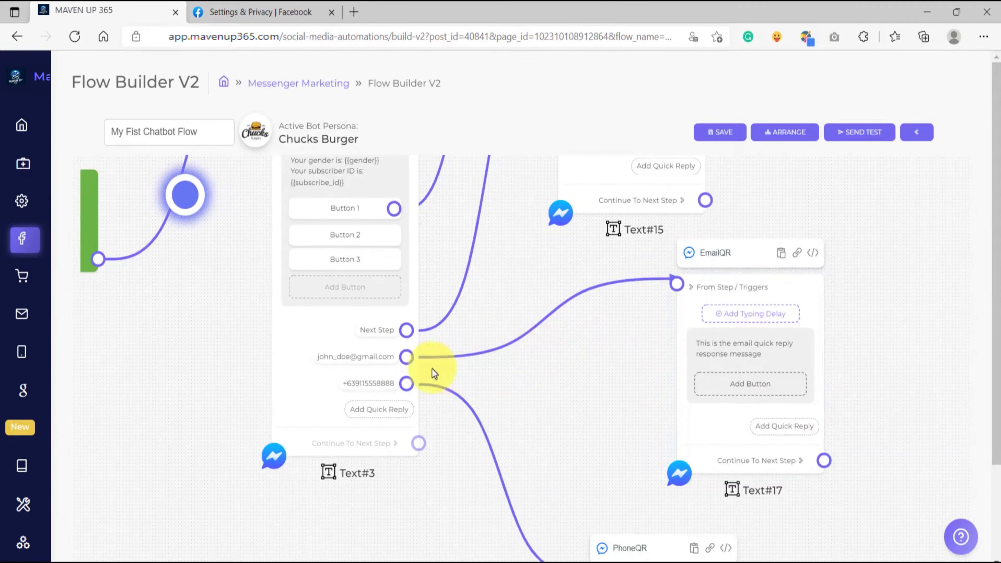
scroll(409, 357, "up", 5)
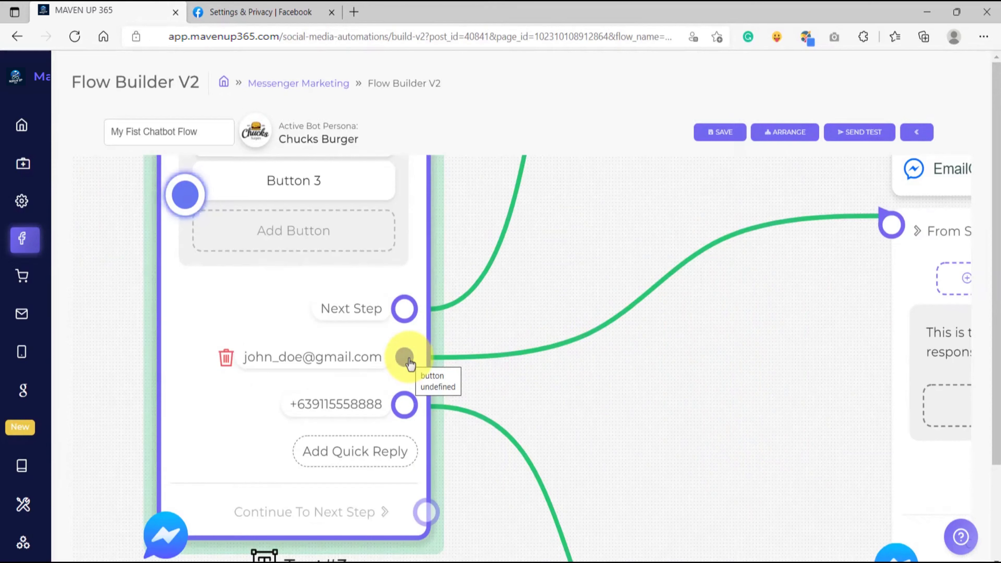
left_click_drag(409, 362, 611, 247)
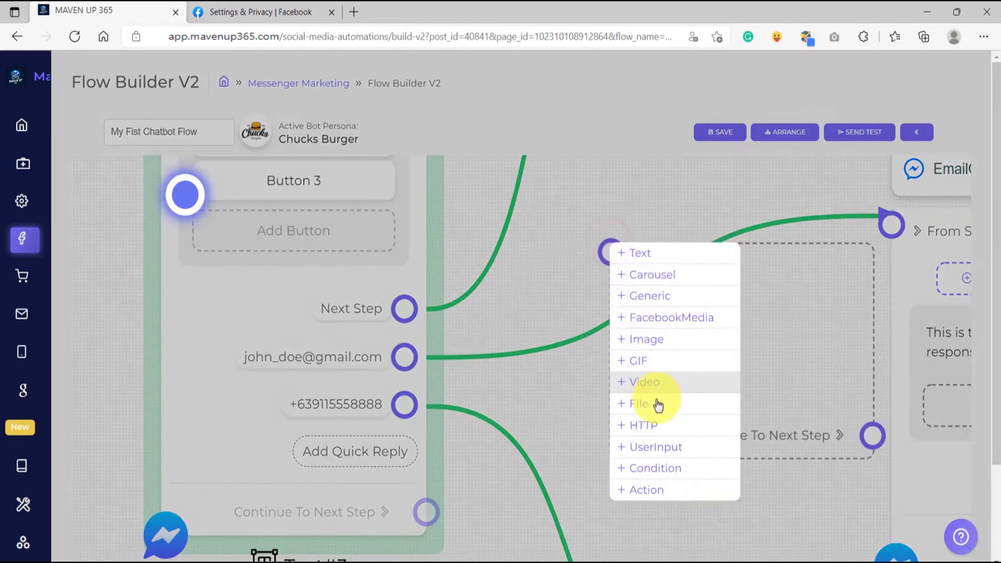
left_click(657, 448)
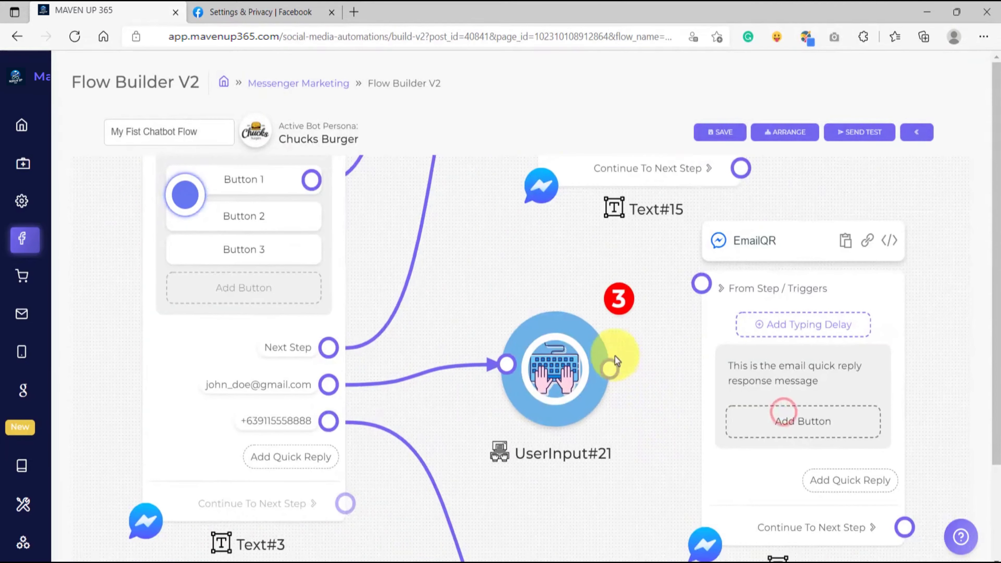
left_click_drag(588, 318, 591, 279)
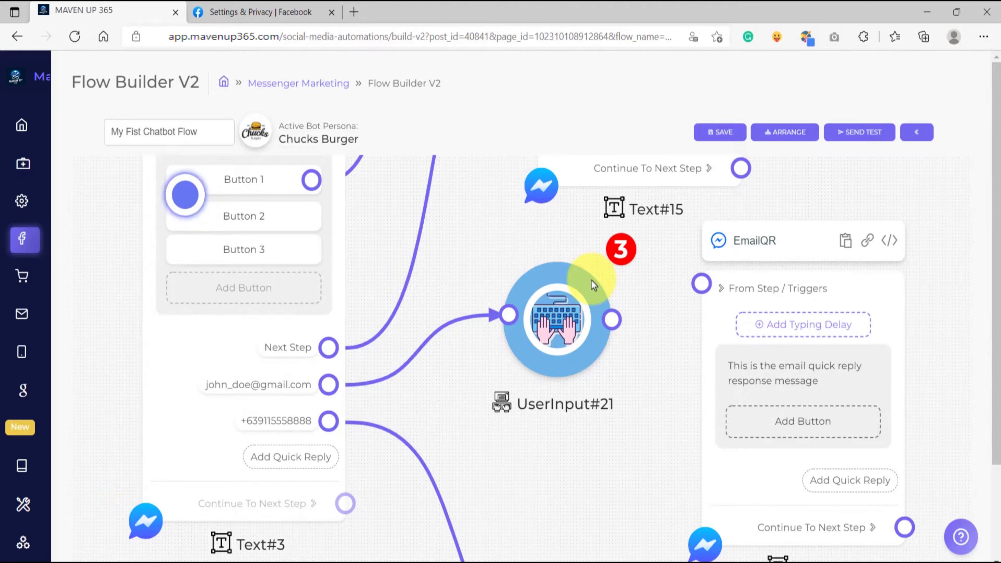
Step: Delete the branched UserInput element and reconnect the email quick reply directly to the EmailQR message
left_click_drag(692, 296, 670, 301)
key("Delete")
left_click(571, 311)
left_click_drag(311, 389, 673, 304)
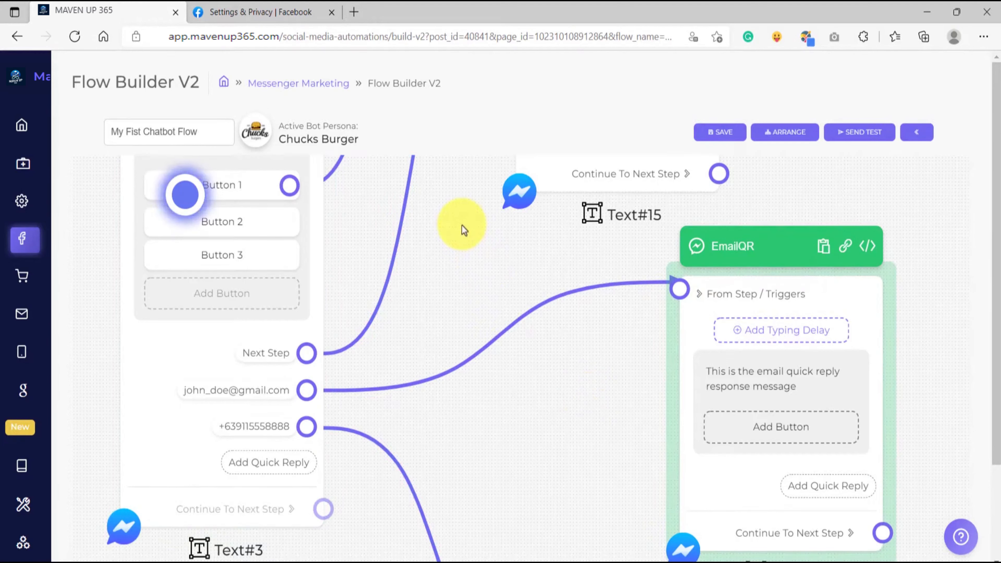
Step: Add a UserInput element to the canvas and place it between the welcome message and the EmailQR message
right_click(456, 234)
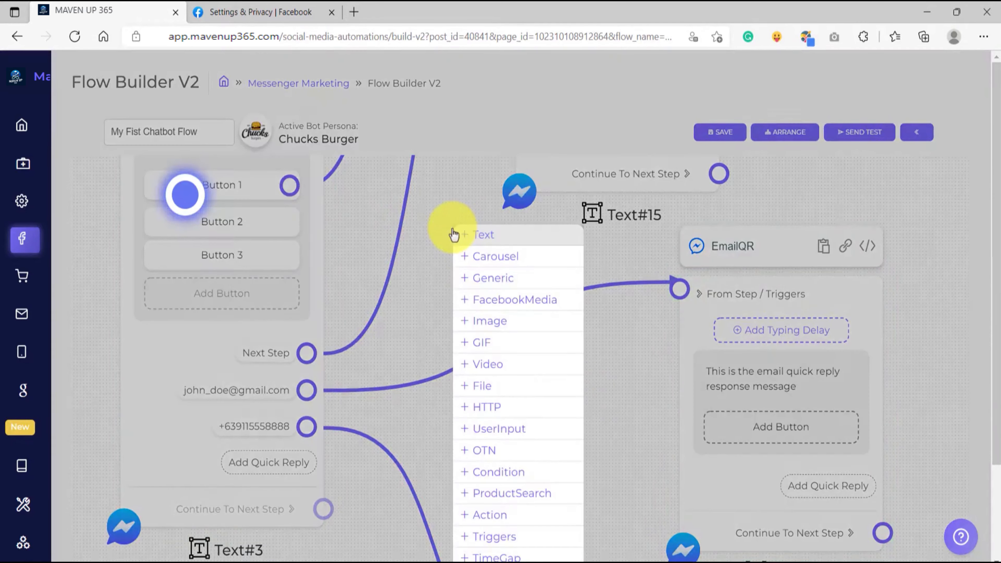
left_click(514, 430)
left_click_drag(585, 450, 506, 271)
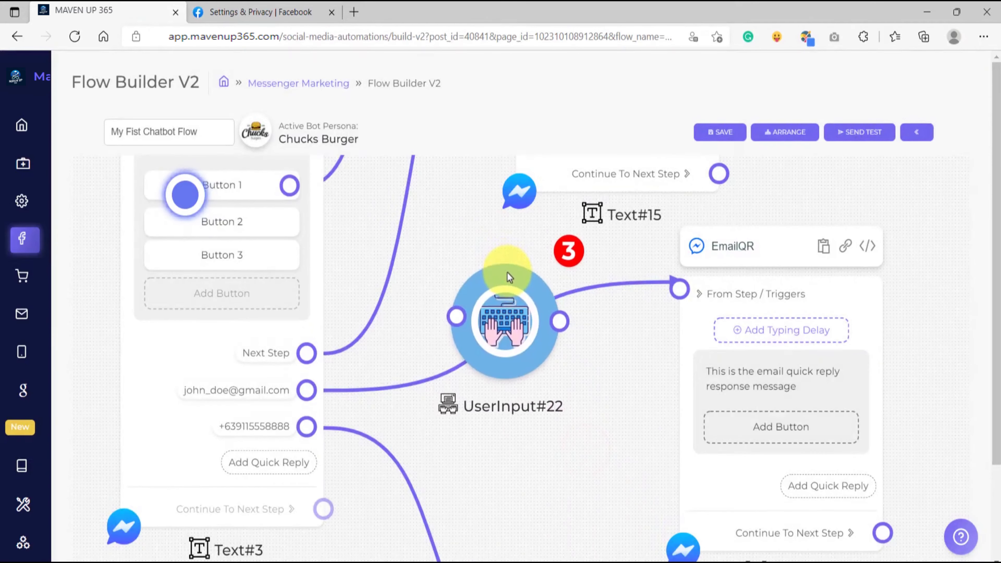
Step: Connect the email quick reply to the UserInput element and link that element's output to the EmailQR message
left_click(308, 391)
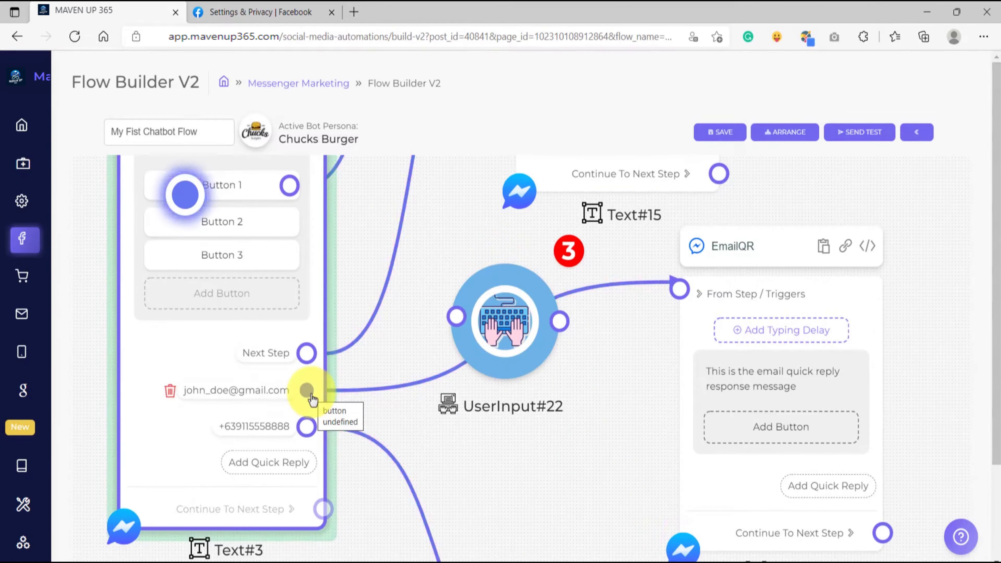
left_click_drag(310, 398, 456, 318)
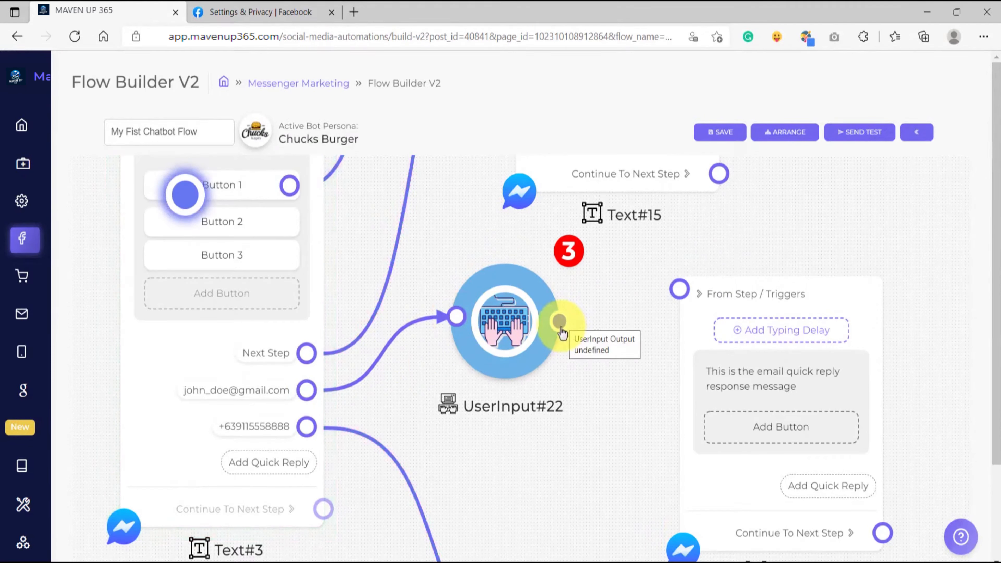
left_click_drag(561, 331, 678, 293)
Step: Rename the EmailQR message to "Email Thankyou"
scroll(651, 331, "down", 2)
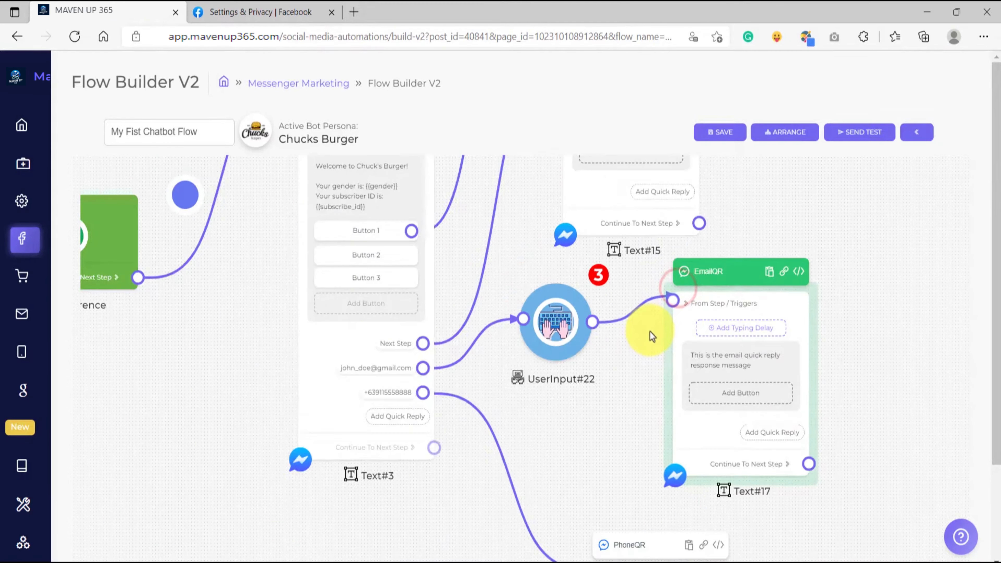
left_click_drag(649, 331, 613, 388)
scroll(661, 373, "up", 3)
scroll(593, 392, "down", 3)
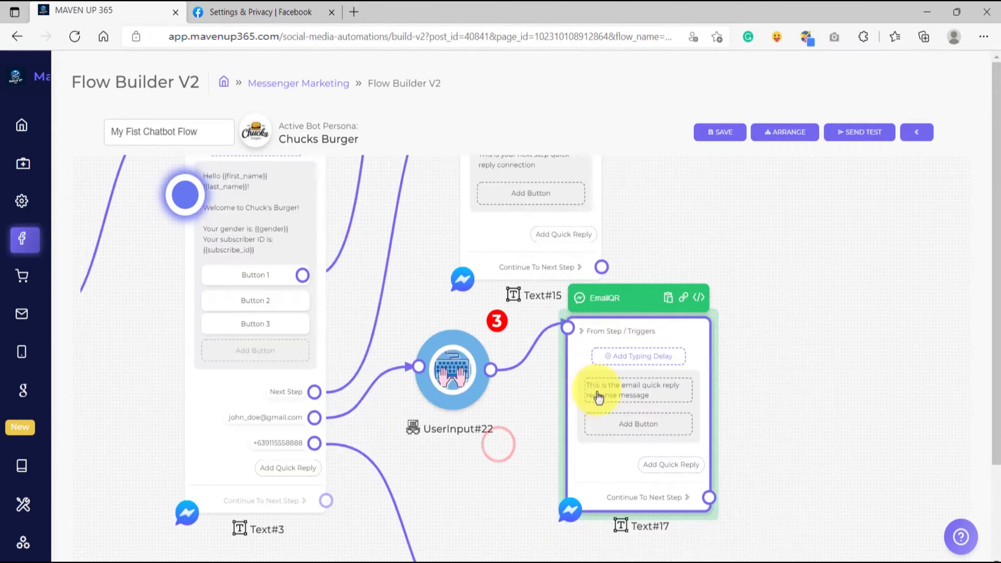
scroll(600, 395, "up", 4)
scroll(604, 396, "down", 3)
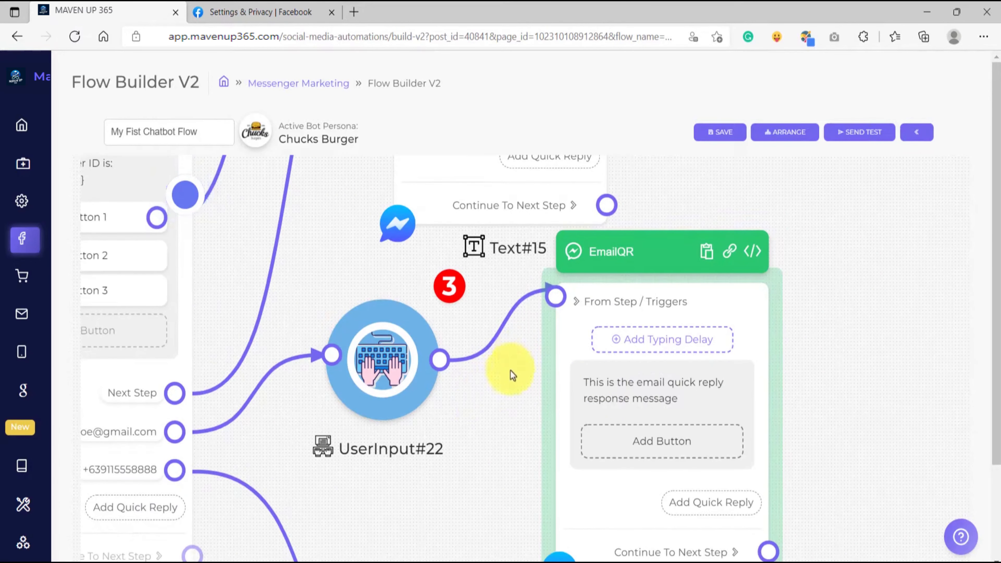
scroll(583, 290, "up", 4)
double_click(584, 291)
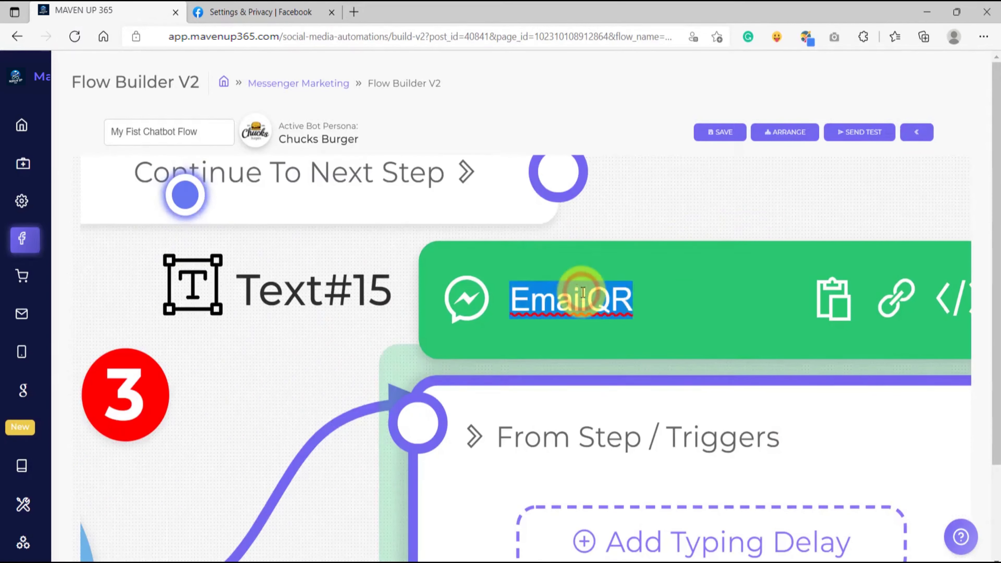
type("Email Thankyou")
scroll(582, 293, "down", 5)
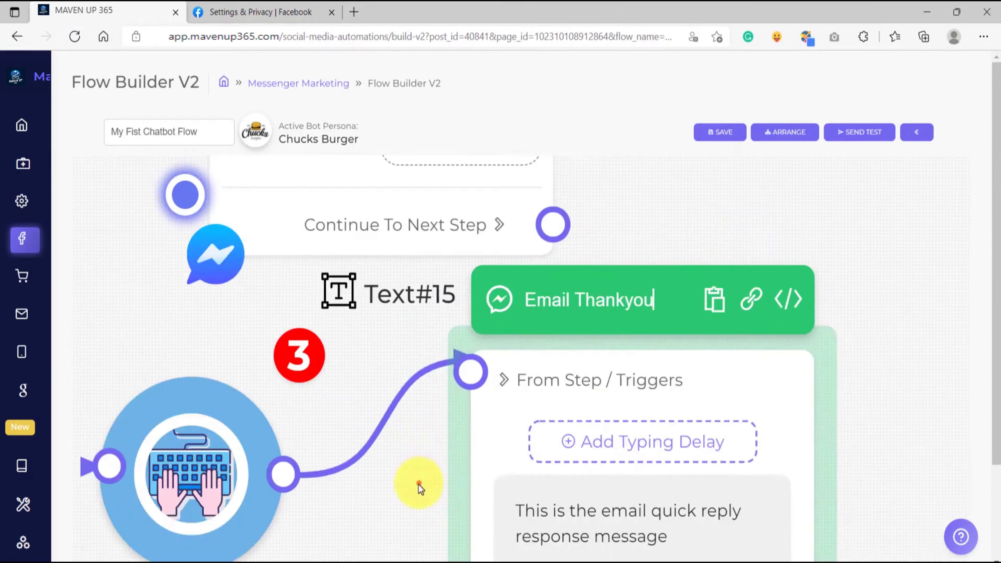
Step: Change the Email Thankyou message's text to "Thank you for providing your email {{first_name}}!"
left_click_drag(419, 483, 377, 351)
scroll(615, 391, "down", 2)
scroll(599, 393, "up", 3)
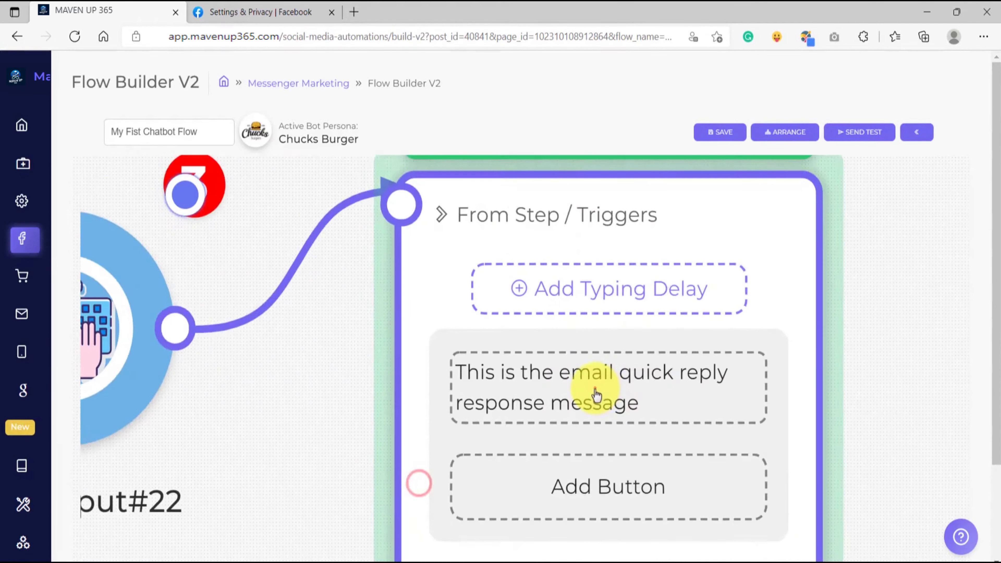
left_click(595, 388)
type("Thank you for providing your email {{first_name}}!")
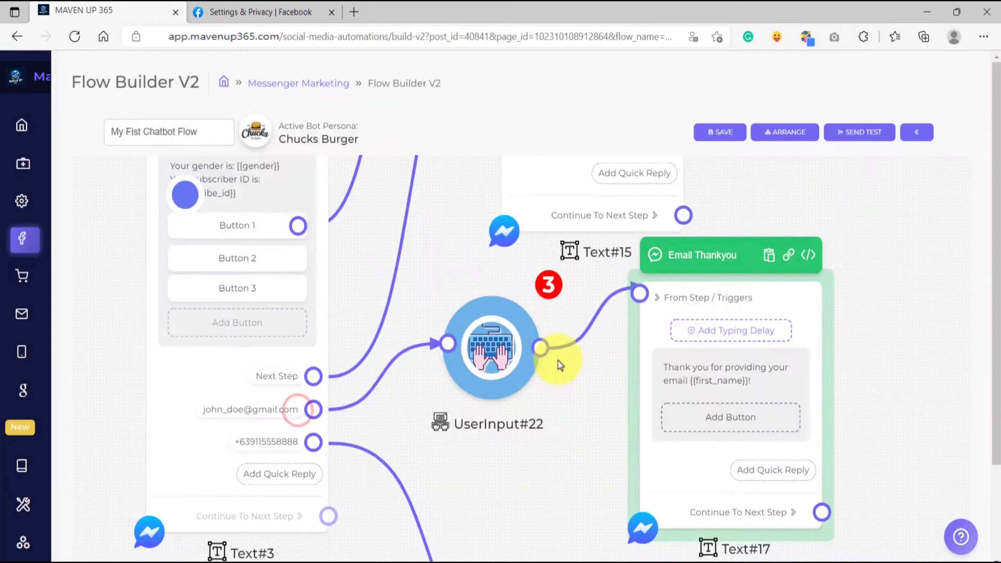
Step: Open the configuration of the UserInput element on the email branch and check the existing custom variables
scroll(567, 343, "up", 3)
mouse_move(528, 248)
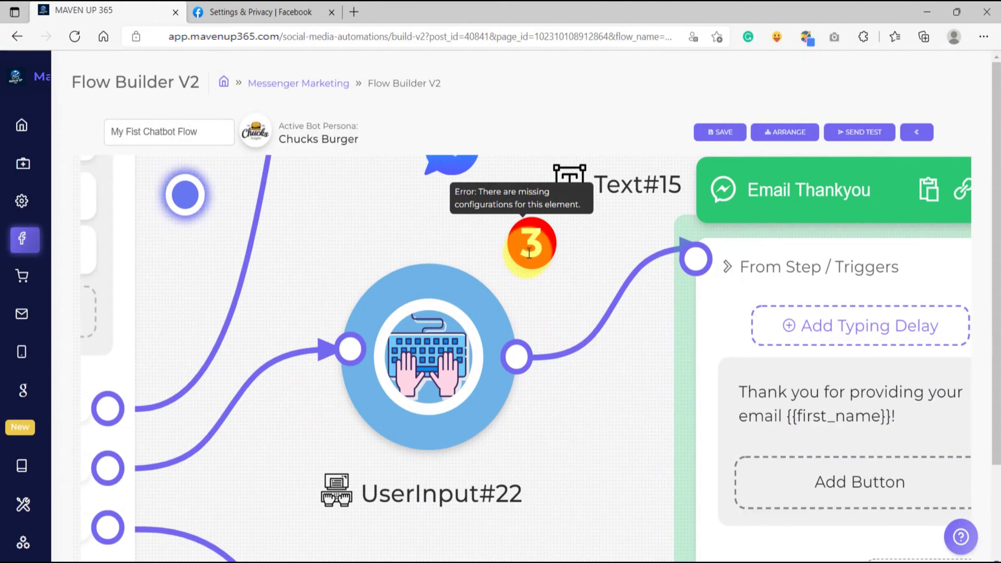
scroll(485, 410, "down", 3)
left_click_drag(525, 432, 563, 399)
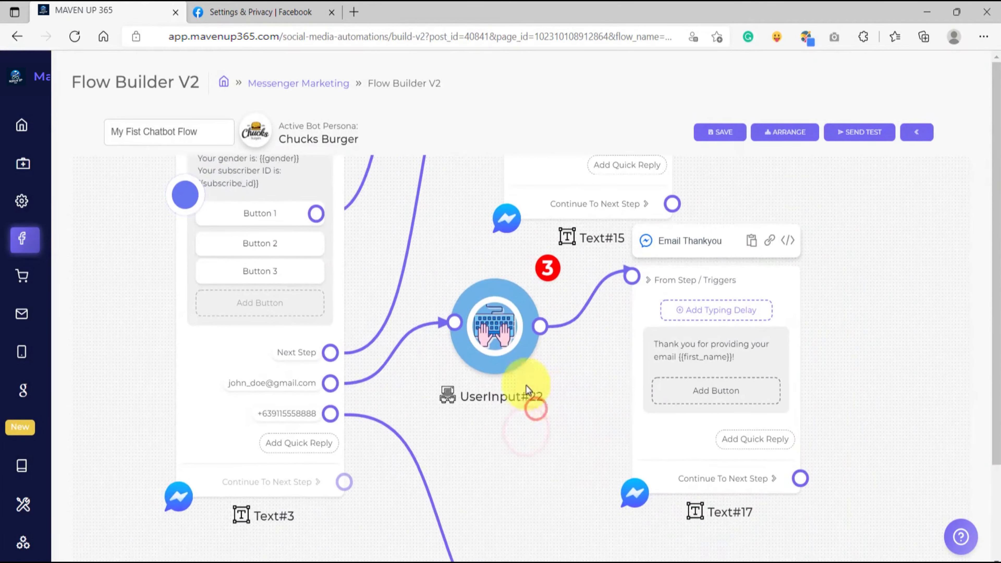
left_click(501, 335)
left_click_drag(409, 268, 599, 246)
left_click(585, 272)
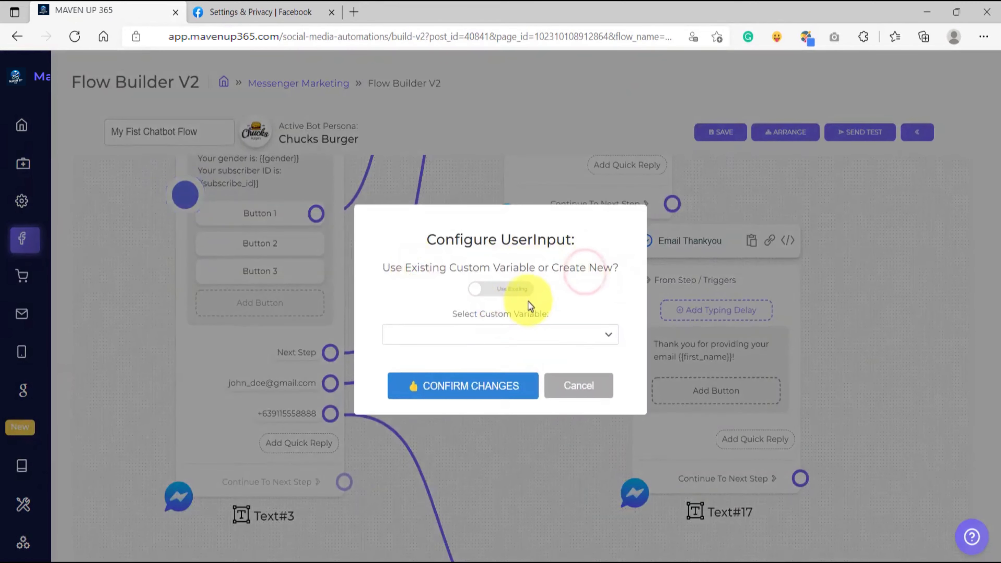
left_click(503, 330)
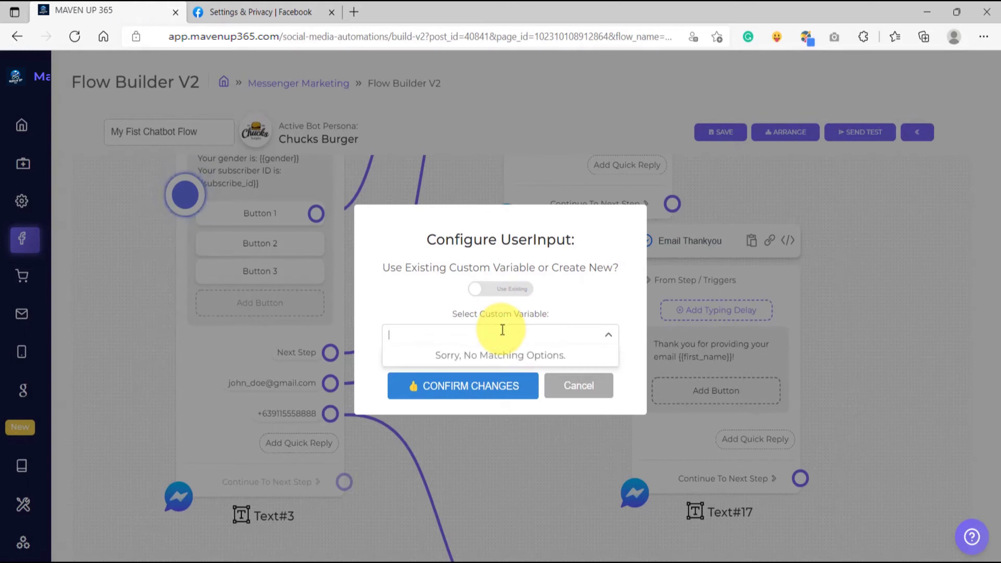
left_click(575, 295)
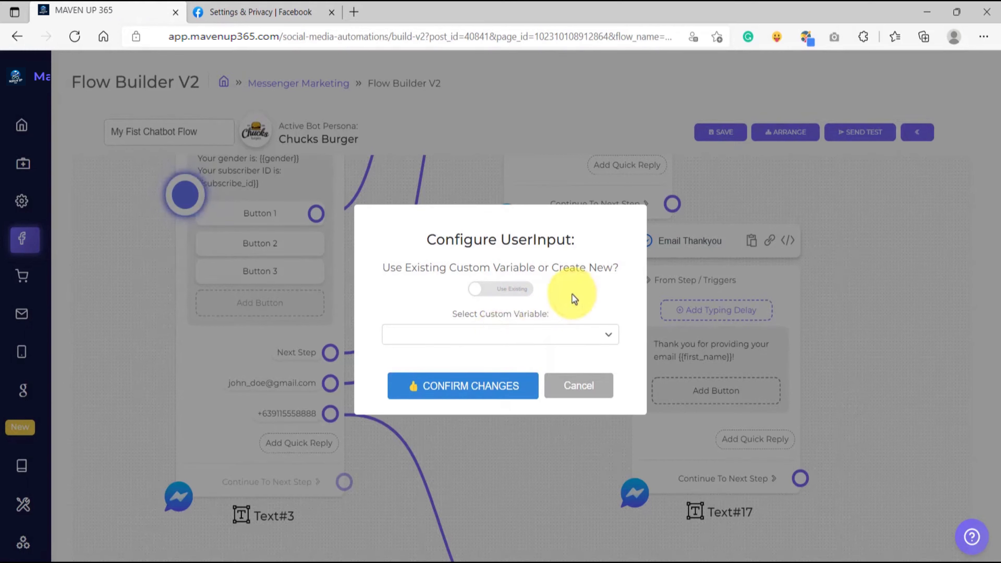
Step: Create a new custom variable named customer_email with Dynamic data for the UserInput, and dismiss the browser's offer to save information
left_click(504, 298)
left_click(498, 279)
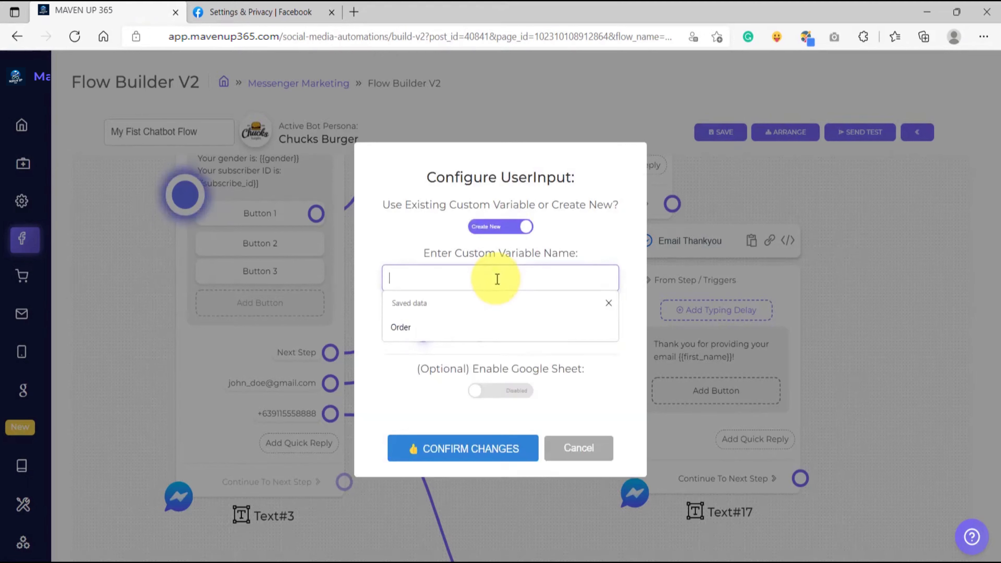
type("customer_email")
left_click(424, 340)
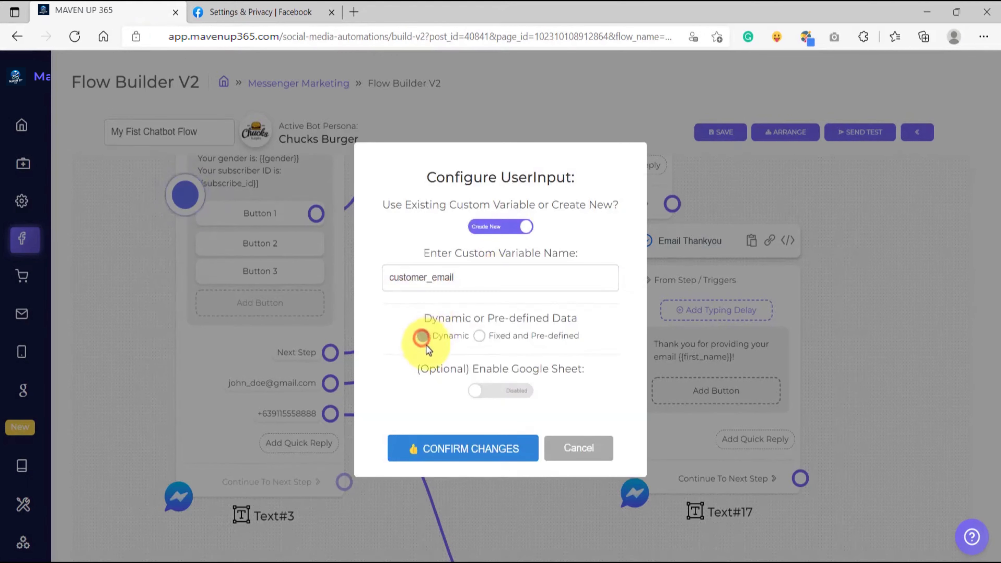
left_click_drag(596, 371, 394, 371)
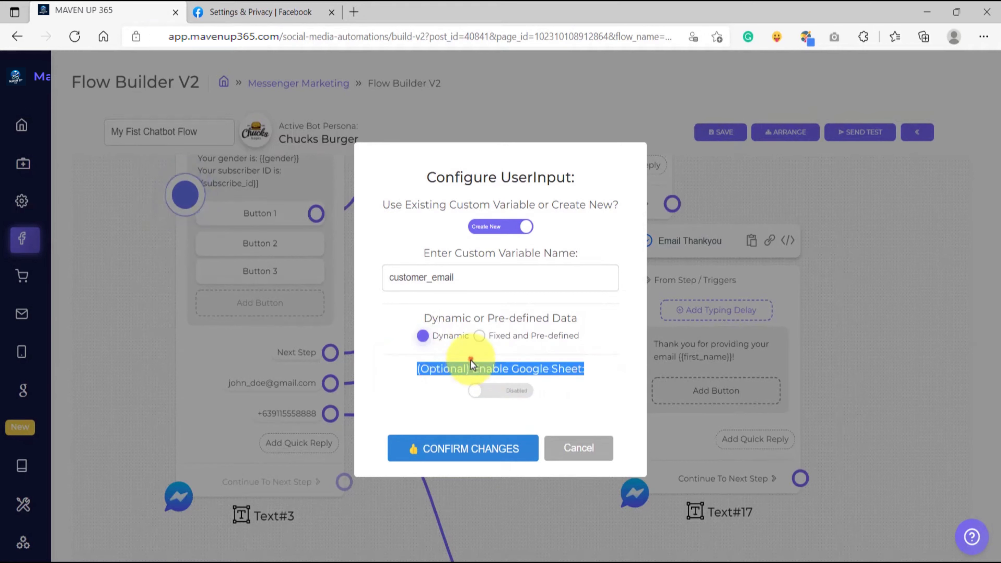
left_click(465, 367)
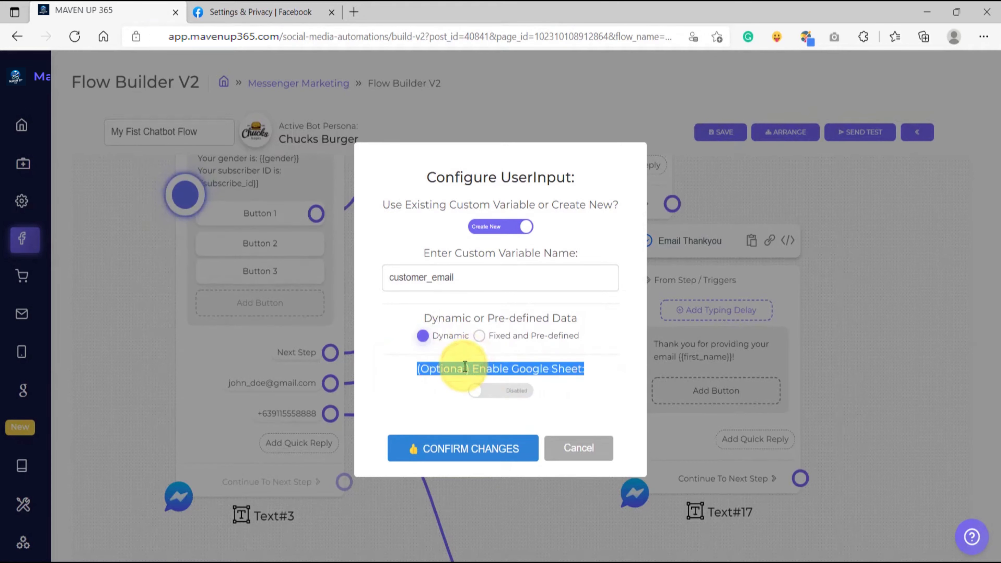
left_click(446, 452)
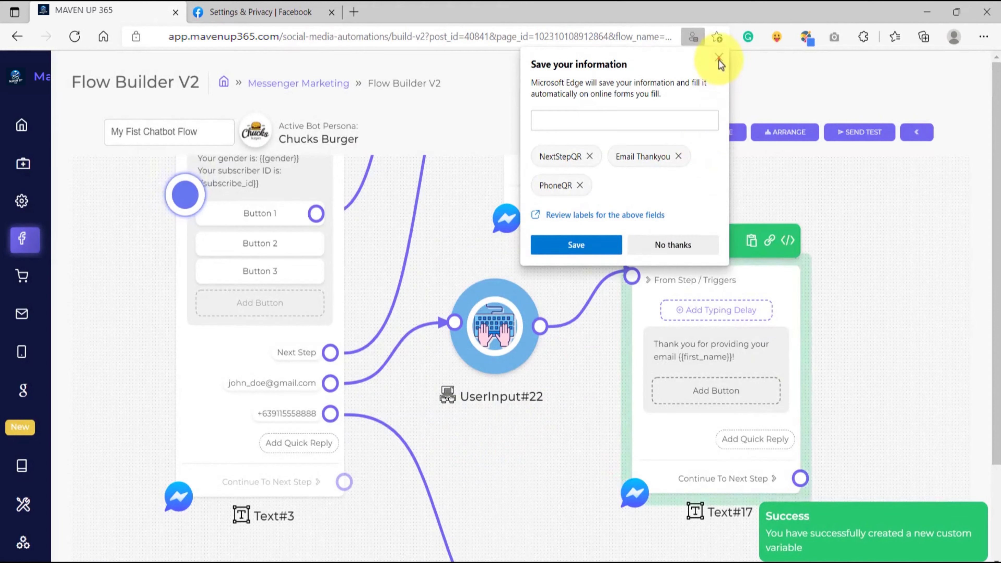
left_click(718, 57)
Step: Detach the phone quick reply from the PhoneQR message and connect it to a new UserInput element
scroll(534, 429, "down", 2)
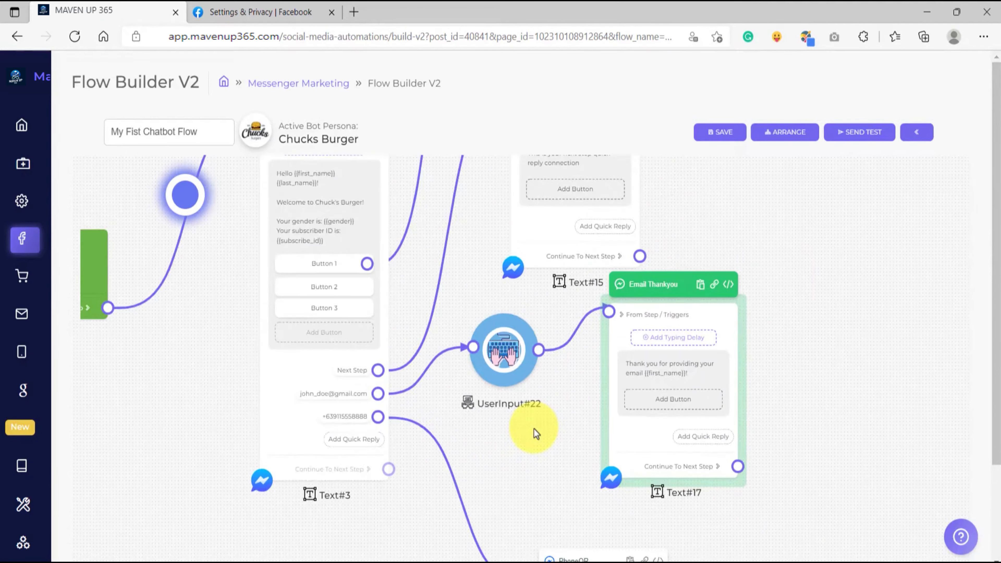
left_click_drag(529, 478, 557, 312)
left_click_drag(596, 413, 483, 350)
left_click(599, 414)
scroll(429, 276, "up", 1)
scroll(428, 272, "up", 2)
left_click_drag(397, 244, 490, 350)
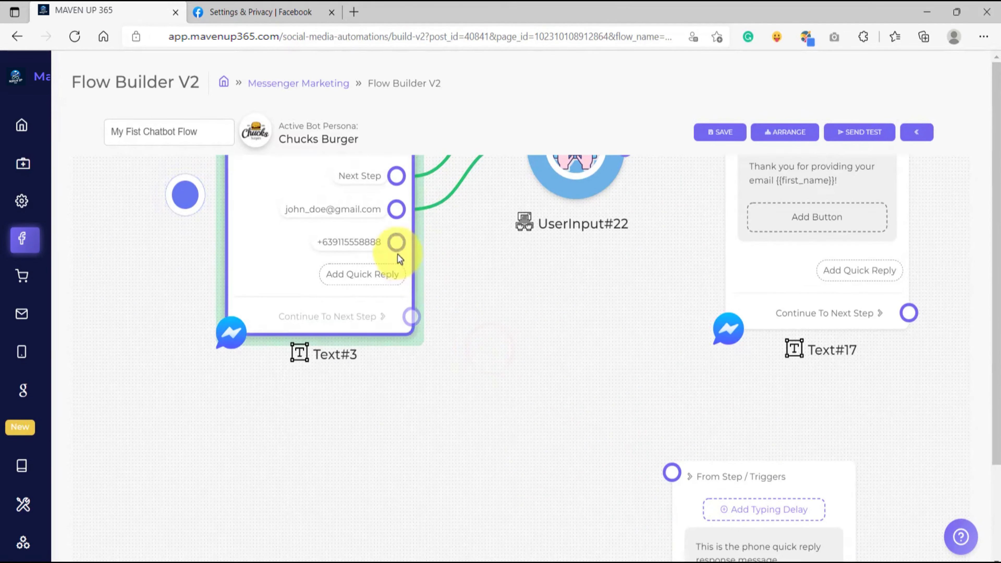
left_click_drag(397, 242, 520, 335)
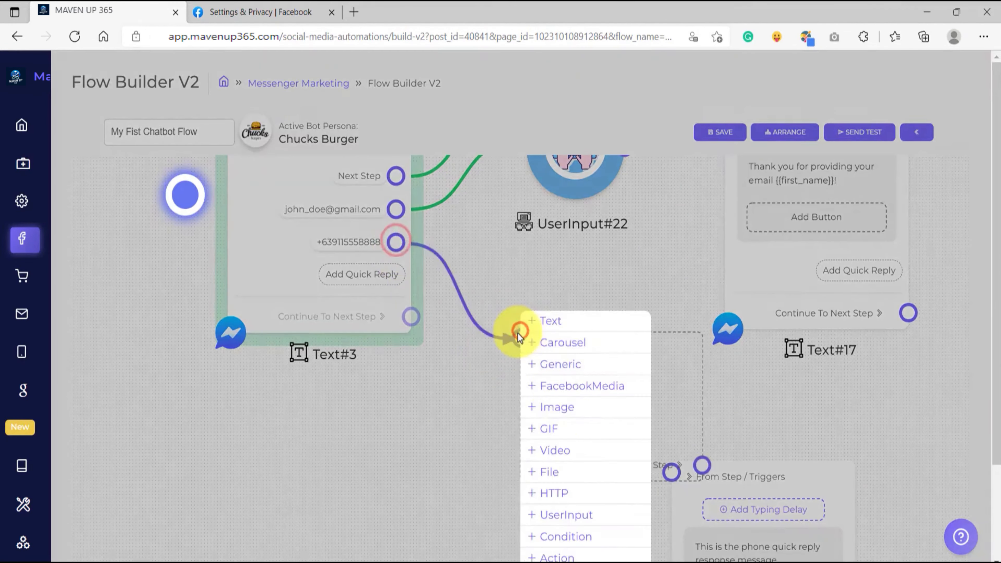
left_click(565, 514)
Step: Connect the output of the phone branch's UserInput element to the PhoneQR message
scroll(671, 410, "up", 1)
left_click_drag(630, 398, 751, 429)
scroll(719, 452, "down", 5)
left_click_drag(693, 477, 620, 333)
left_click_drag(698, 308, 675, 351)
Step: Rename the PhoneQR message to "Phone Thank you"
scroll(679, 332, "up", 5)
left_click(667, 327)
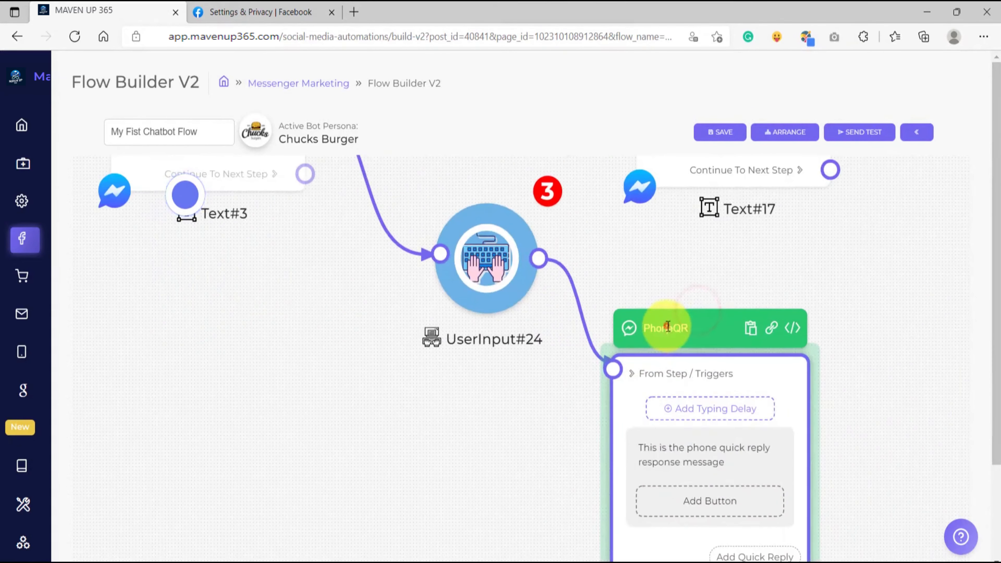
double_click(667, 326)
scroll(670, 335, "up", 4)
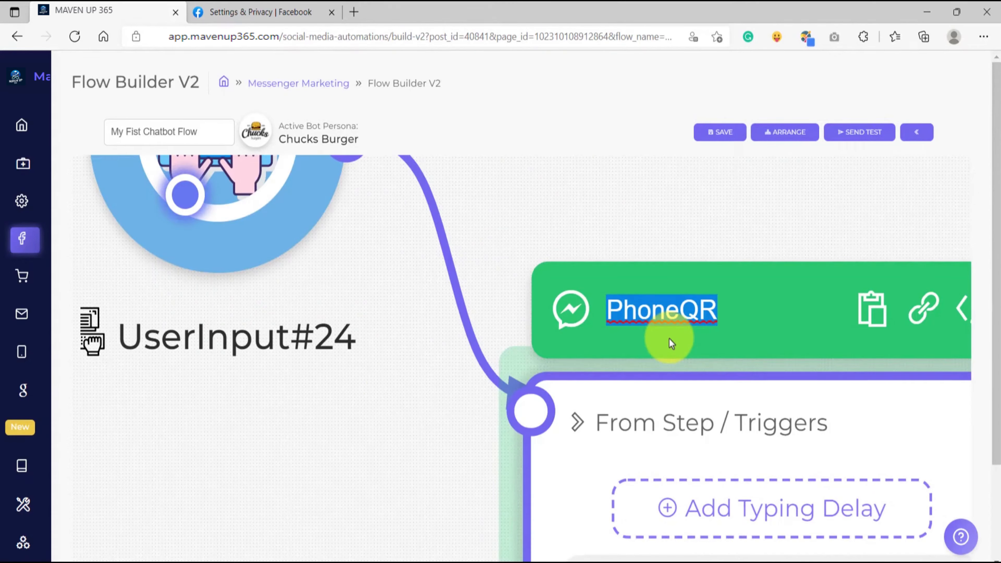
type("Phone Thank you")
scroll(397, 413, "down", 5)
Step: Replace the Phone Thank you message text with "Thank you for providing your phone number {{first_name}}!", using the first-name variable
scroll(458, 369, "up", 4)
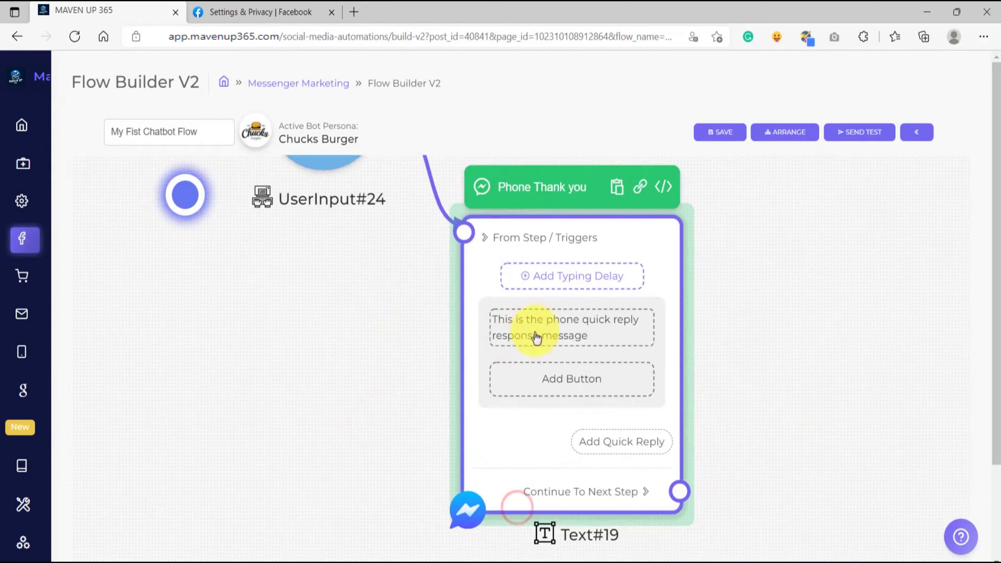
left_click(540, 336)
type("Thank you for prov")
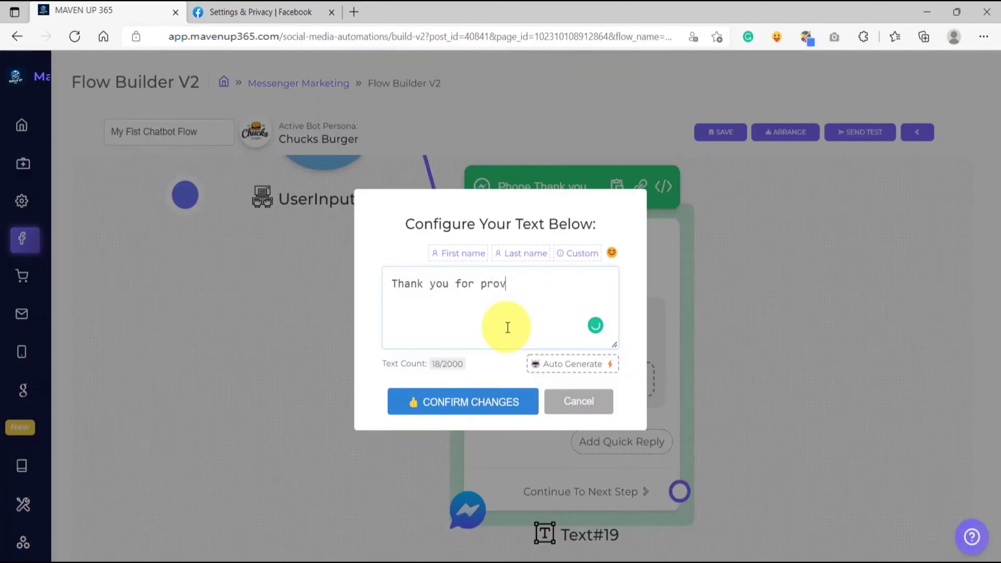
type("iding your phone nu")
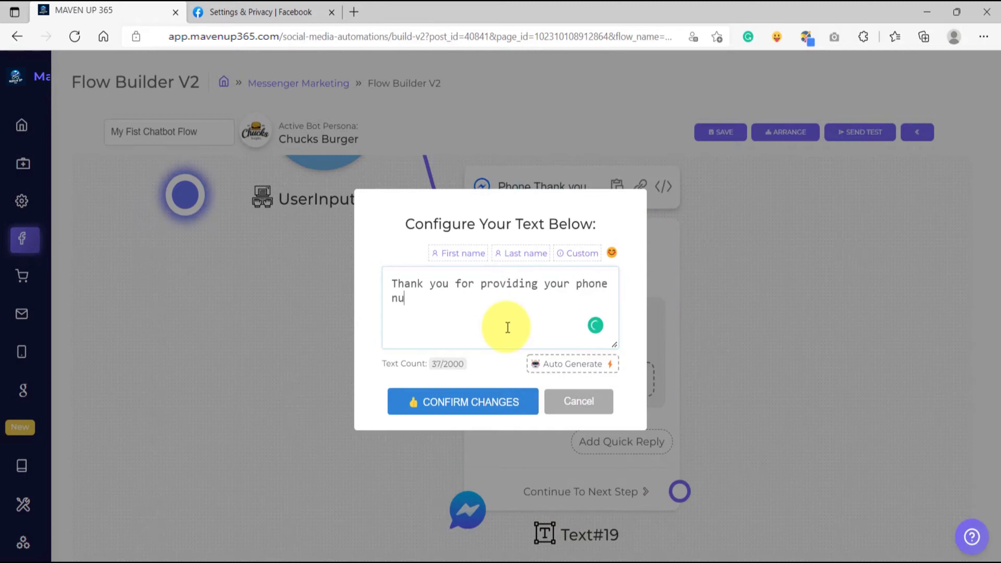
left_click(459, 253)
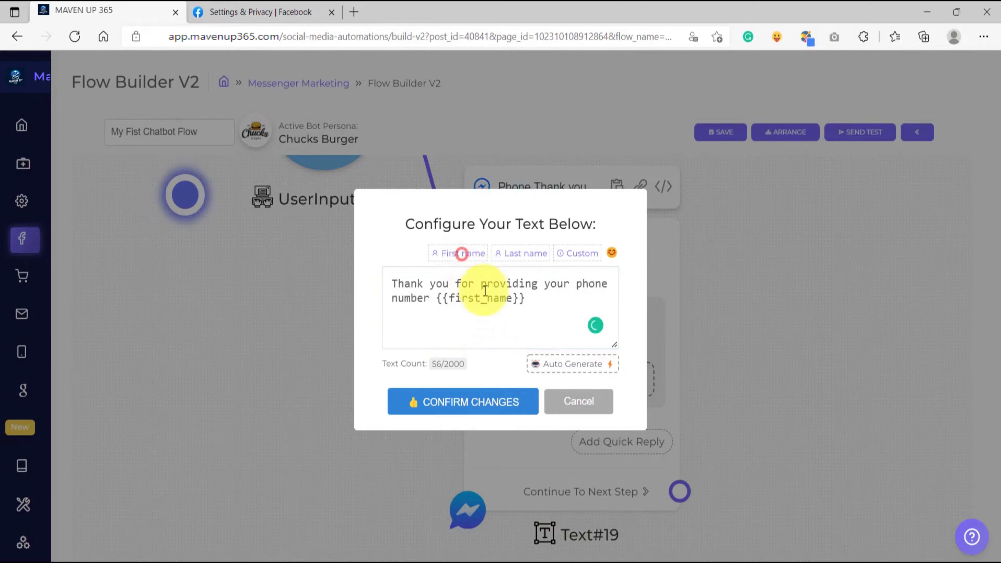
left_click(463, 402)
Step: Create a new custom variable named customer_phone with Dynamic data for the phone branch's UserInput, and dismiss the browser's offer to save information
scroll(472, 322, "down", 4)
scroll(484, 339, "up", 4)
scroll(480, 358, "down", 1)
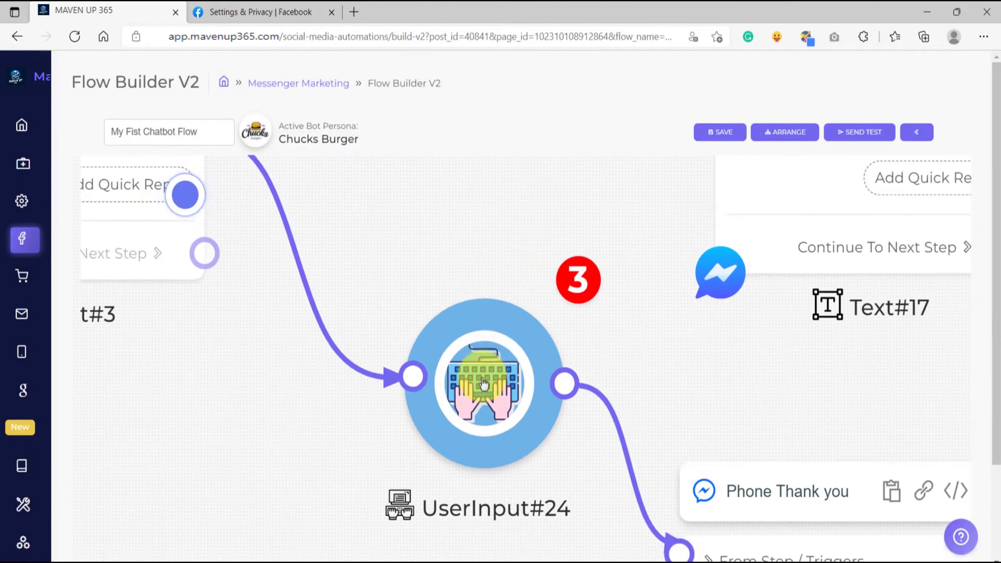
left_click(481, 380)
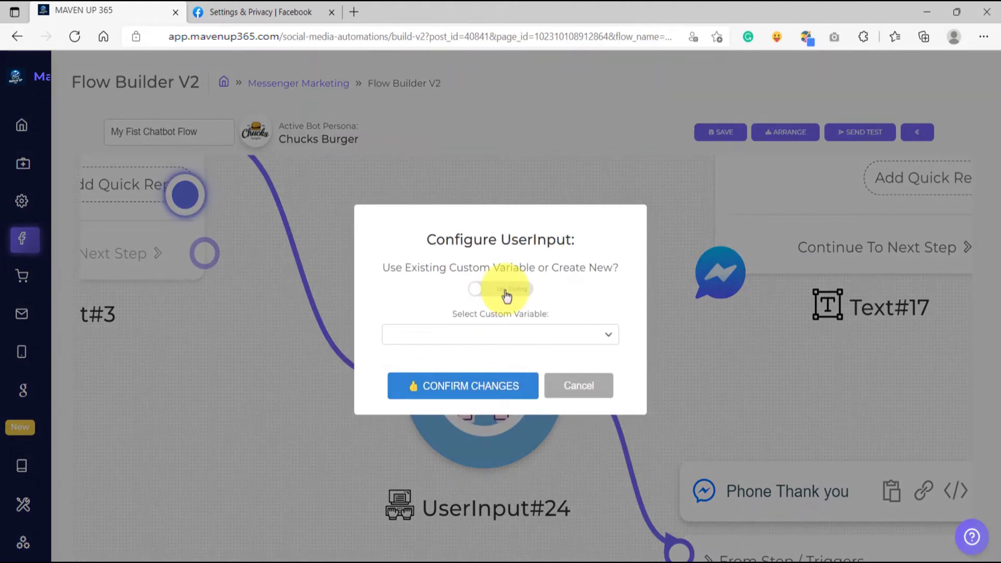
left_click(485, 335)
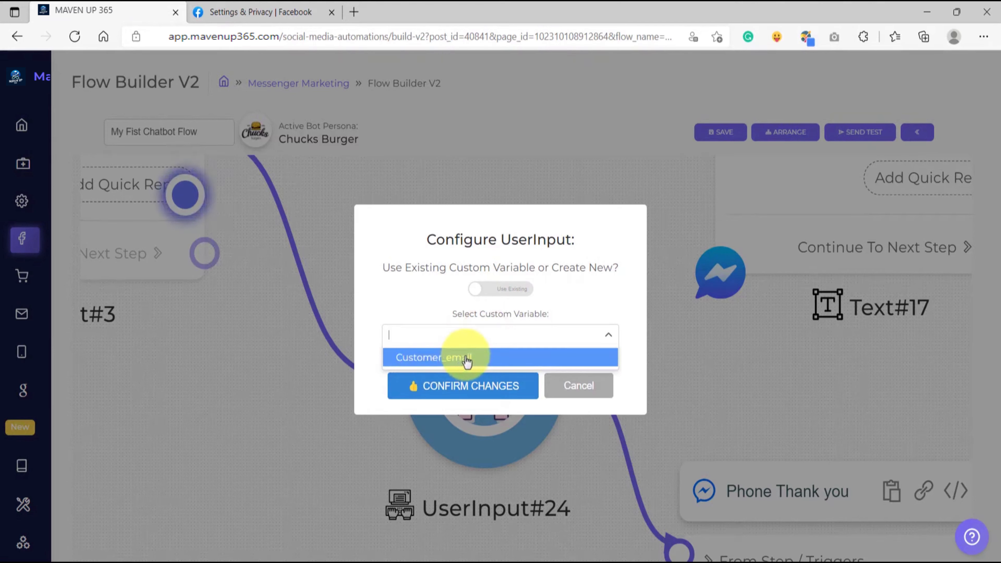
left_click(463, 314)
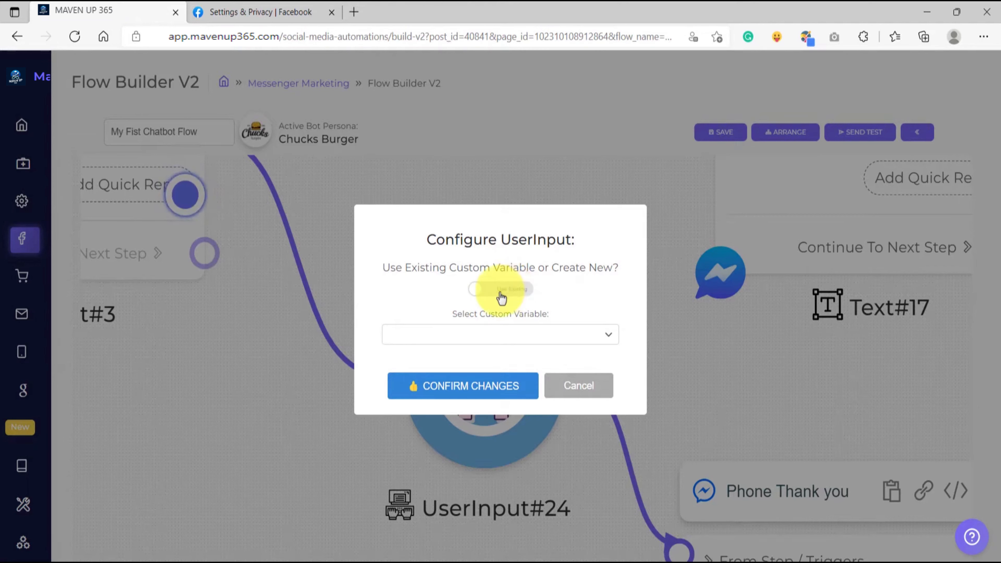
left_click(501, 292)
left_click(493, 278)
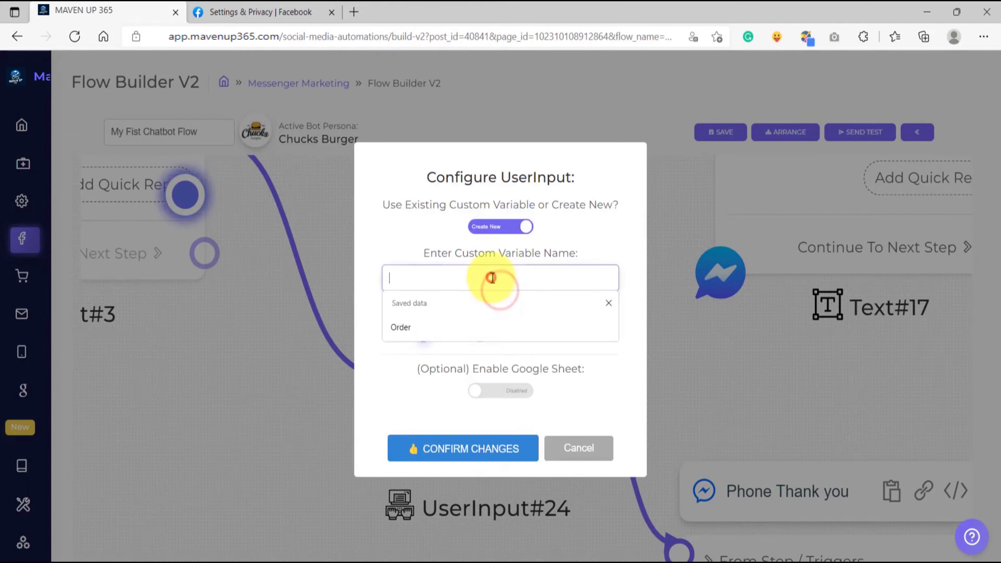
type("cust")
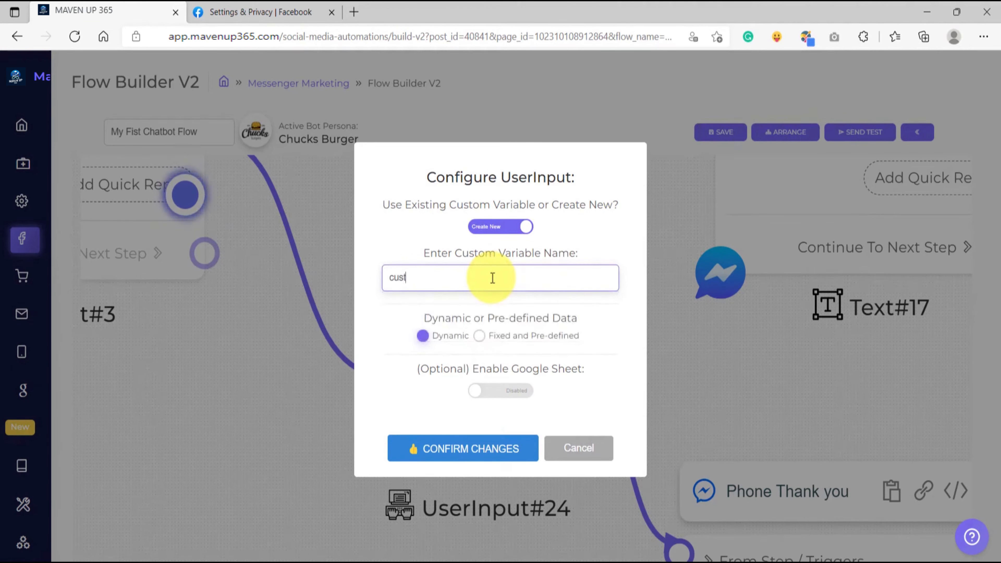
type("omer_phone")
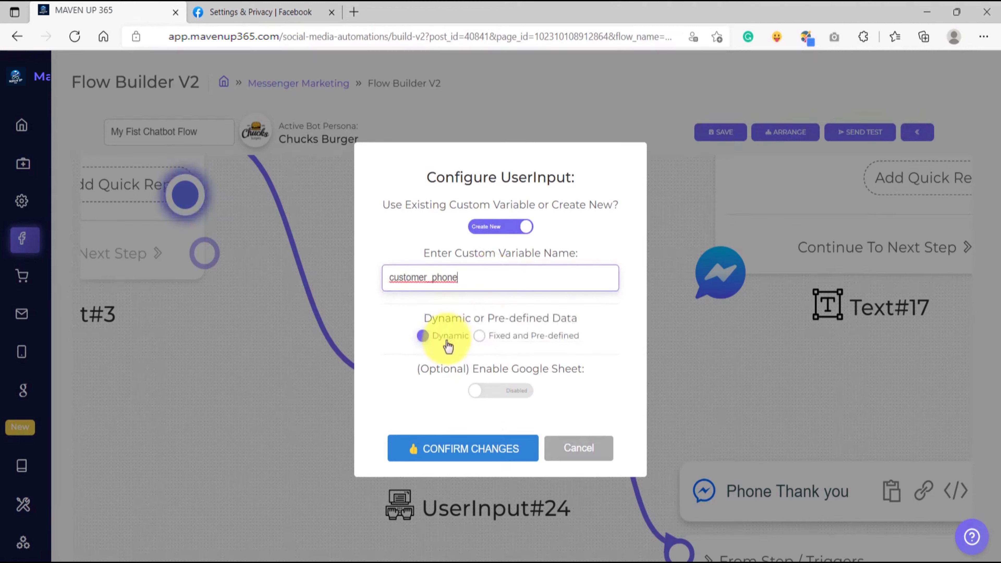
left_click(442, 344)
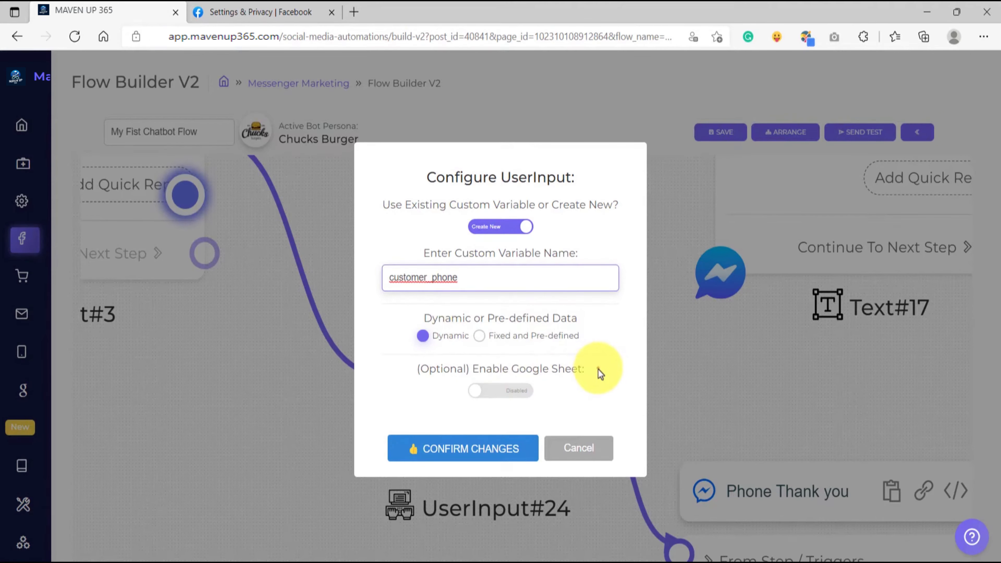
left_click_drag(596, 368, 399, 374)
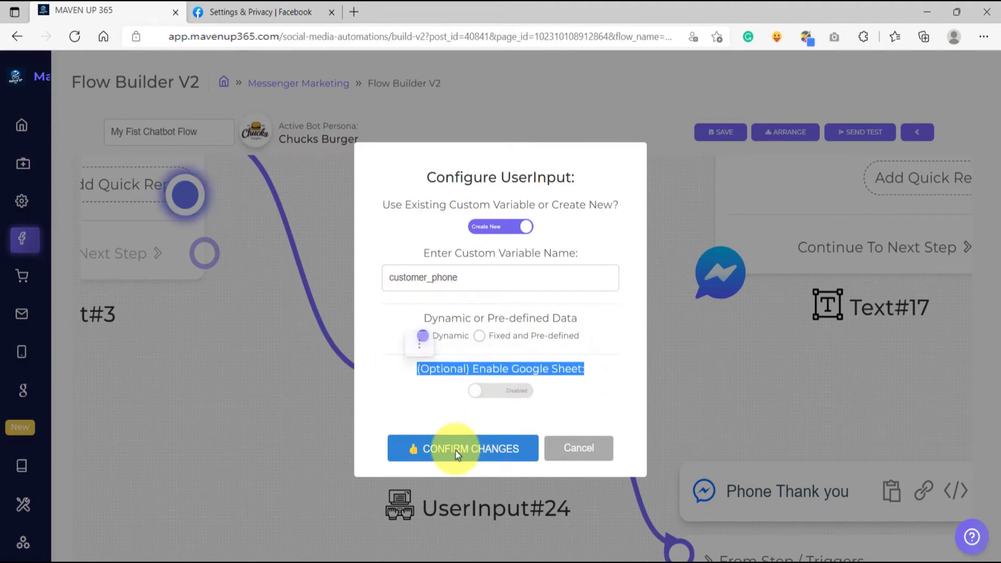
left_click(455, 450)
scroll(455, 450, "down", 10)
left_click(494, 355)
left_click(720, 57)
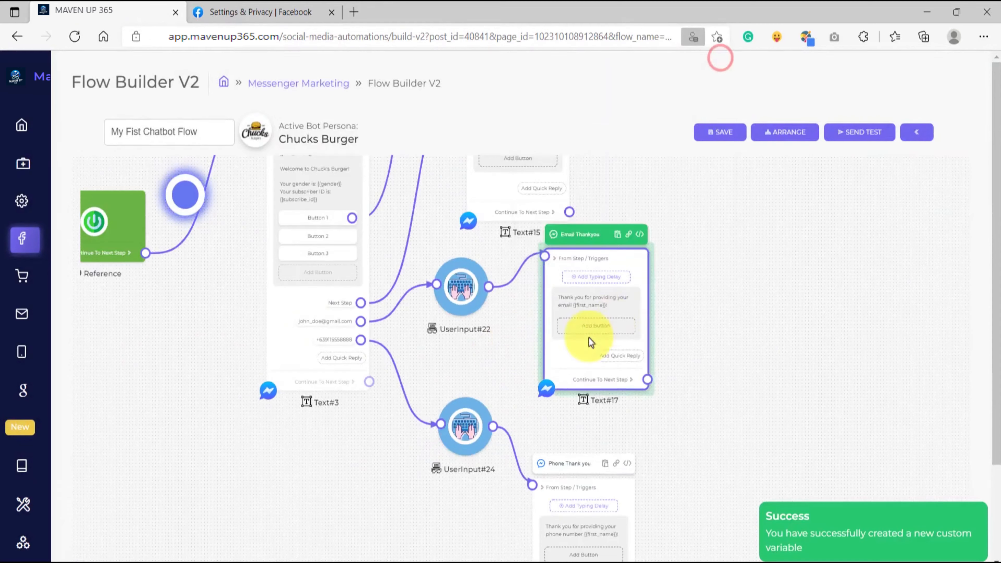
Step: Check which custom variable is assigned to the email branch's UserInput, leaving its configuration without changes
left_click(497, 356)
scroll(471, 284, "up", 8)
mouse_move(501, 354)
left_mouse_down()
mouse_move(515, 331)
mouse_move(494, 349)
left_mouse_up()
scroll(472, 285, "down", 8)
scroll(470, 280, "up", 5)
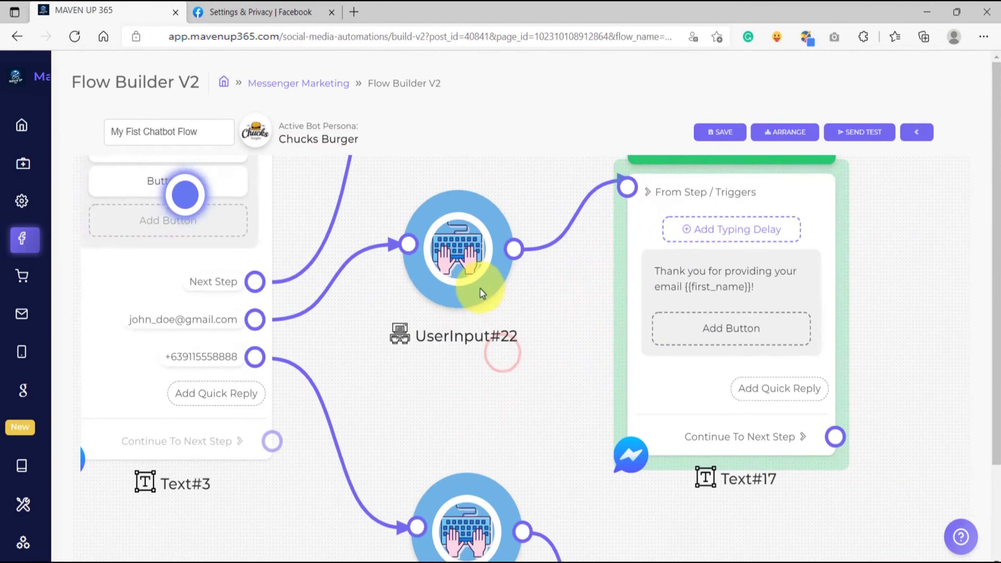
left_click(461, 270)
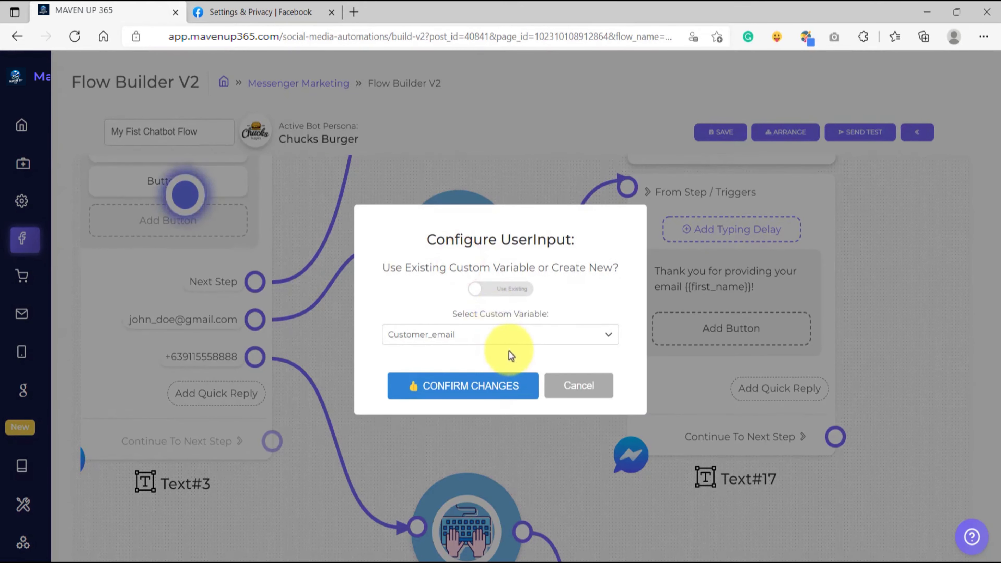
left_click(578, 386)
Step: Add a blank line and the text "Your email address is:" to the Email Thankyou message
scroll(540, 381, "down", 3)
scroll(463, 346, "up", 2)
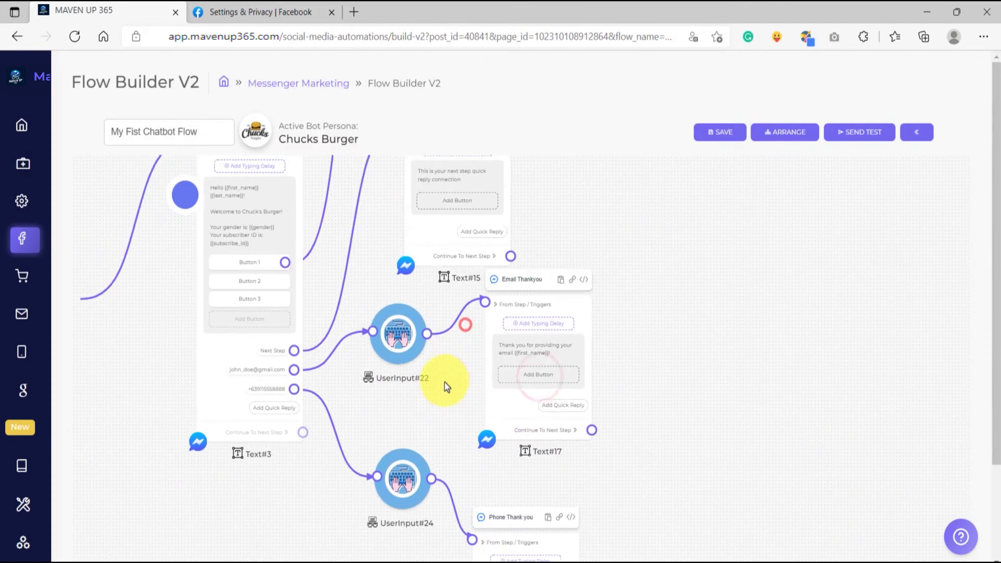
left_click(509, 362)
scroll(522, 373, "up", 5)
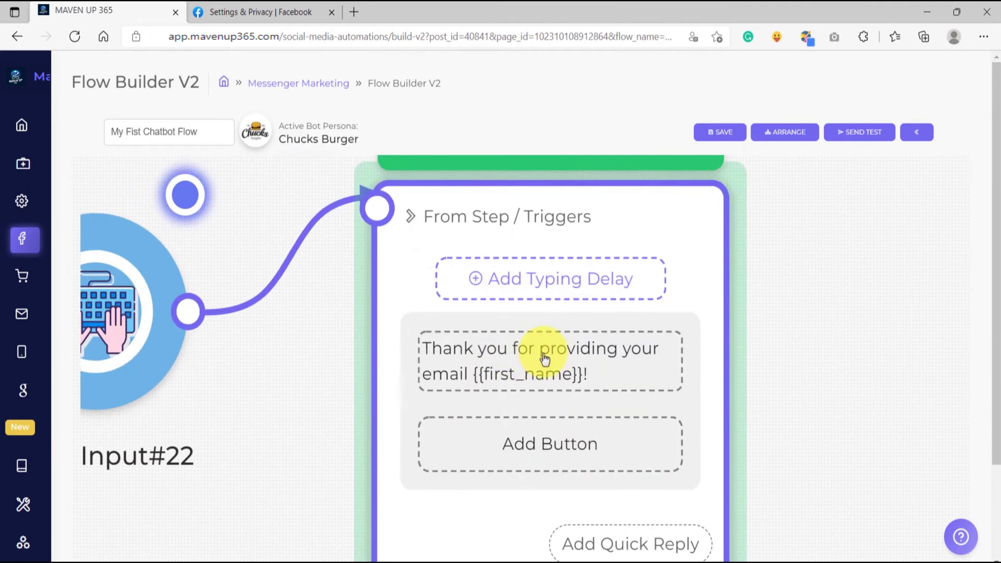
left_click(547, 365)
key("Return")
key("Return")
type("Your email address is:")
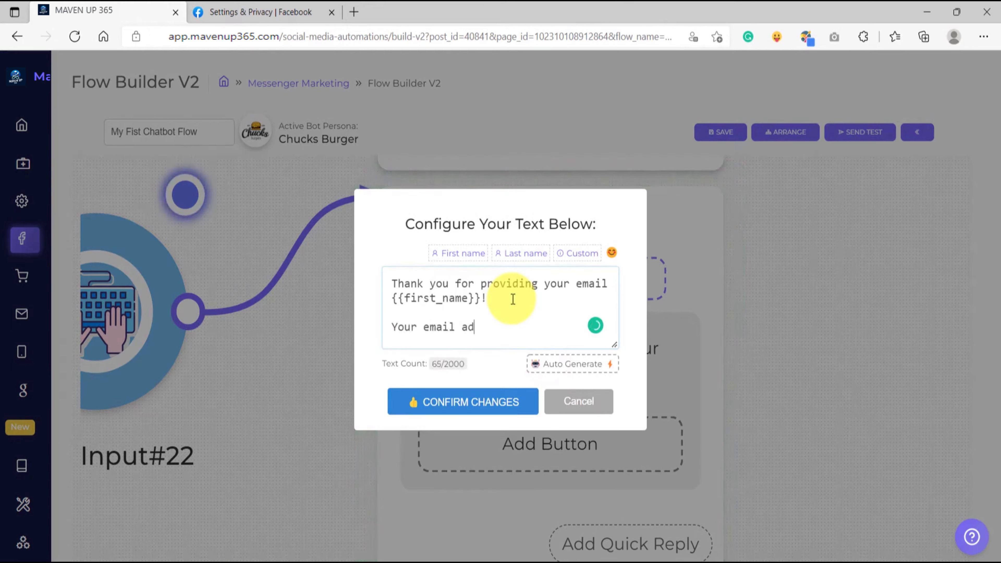
Step: Insert the customer_email custom variable after the email address line and confirm the message text
left_click(580, 258)
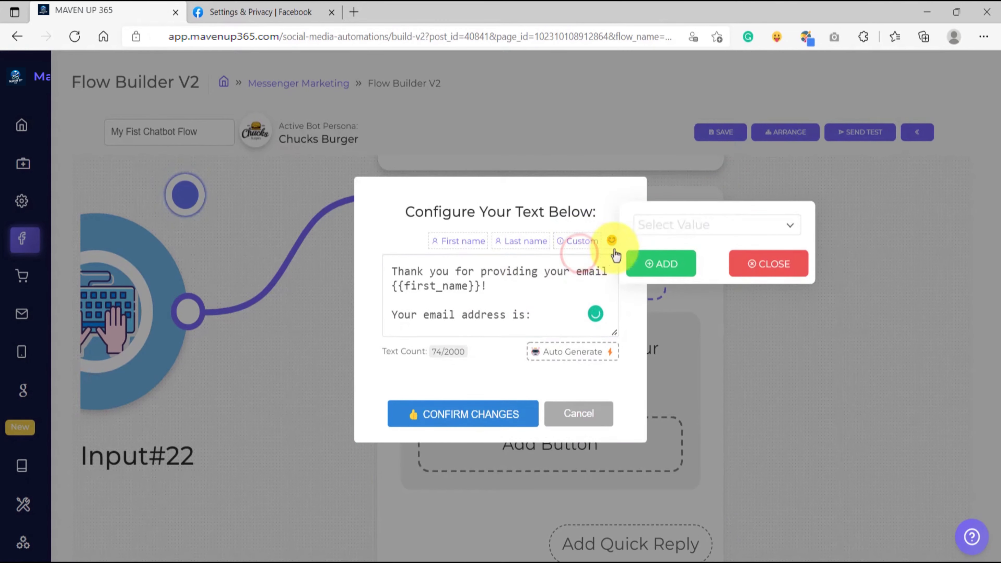
left_click(664, 224)
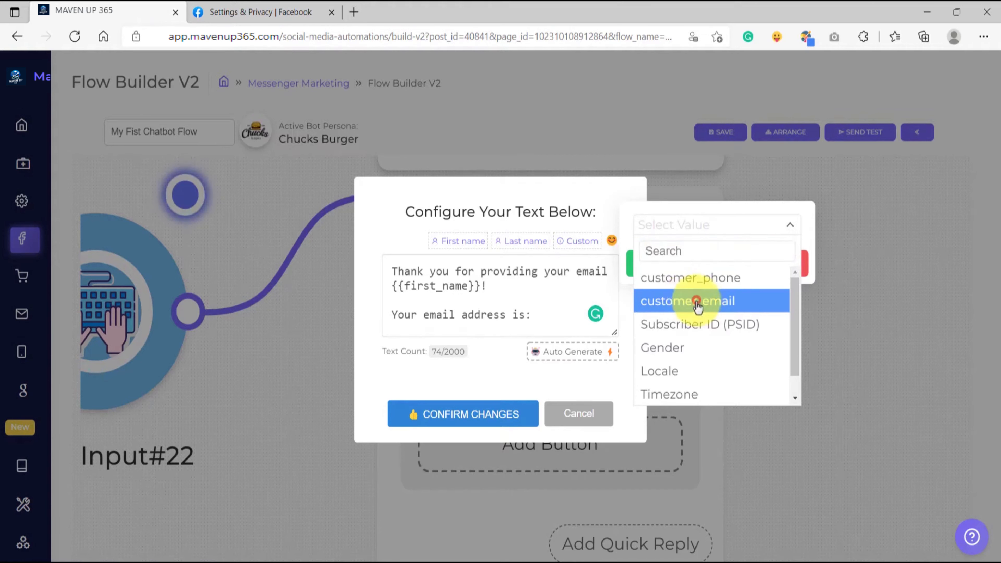
left_click(697, 304)
left_click(674, 268)
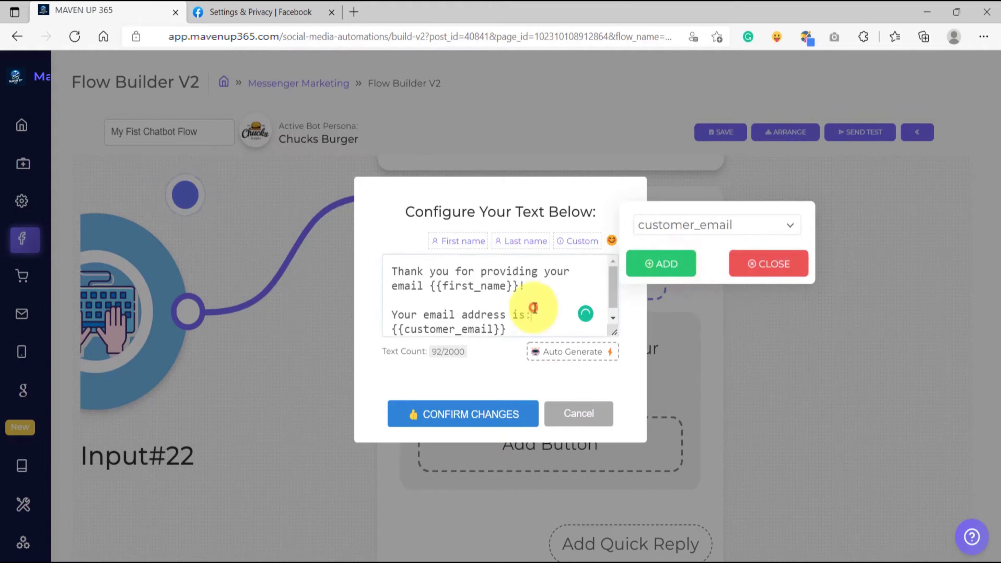
left_click(774, 263)
left_click_drag(513, 333, 353, 337)
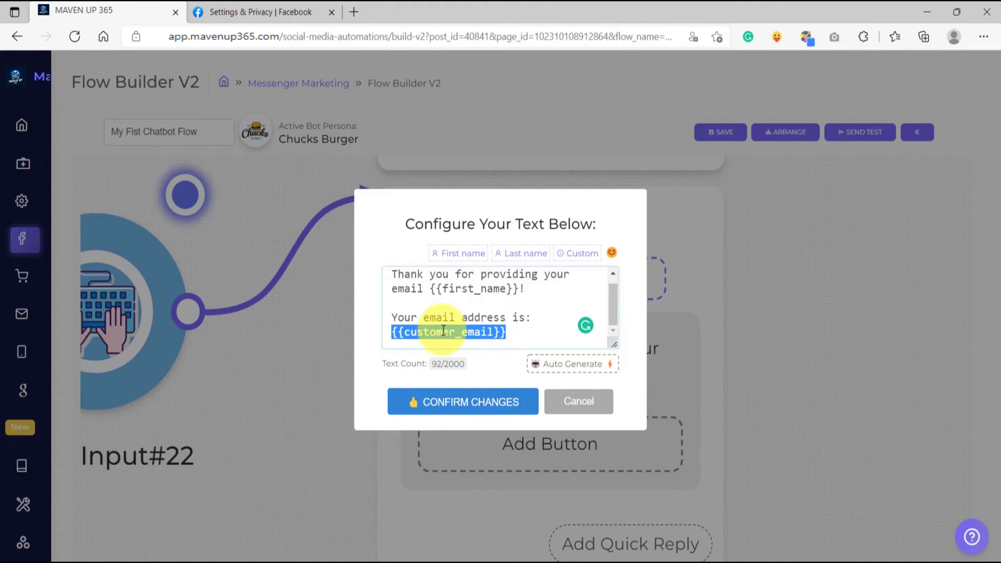
left_click(440, 402)
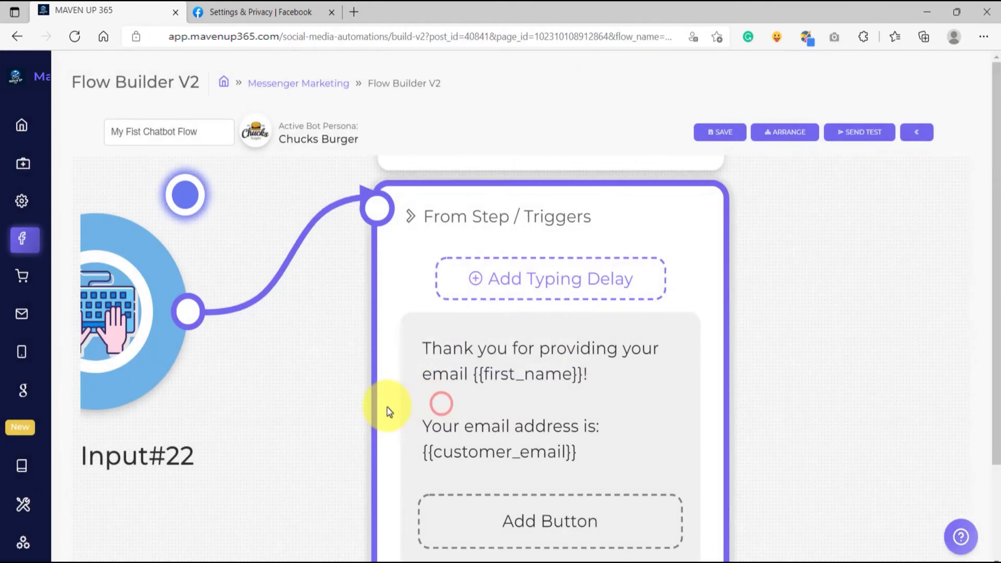
Step: Add a blank line and the text "Your phone number is:" to the Phone Thank you message
scroll(355, 375, "down", 10)
left_click(457, 398)
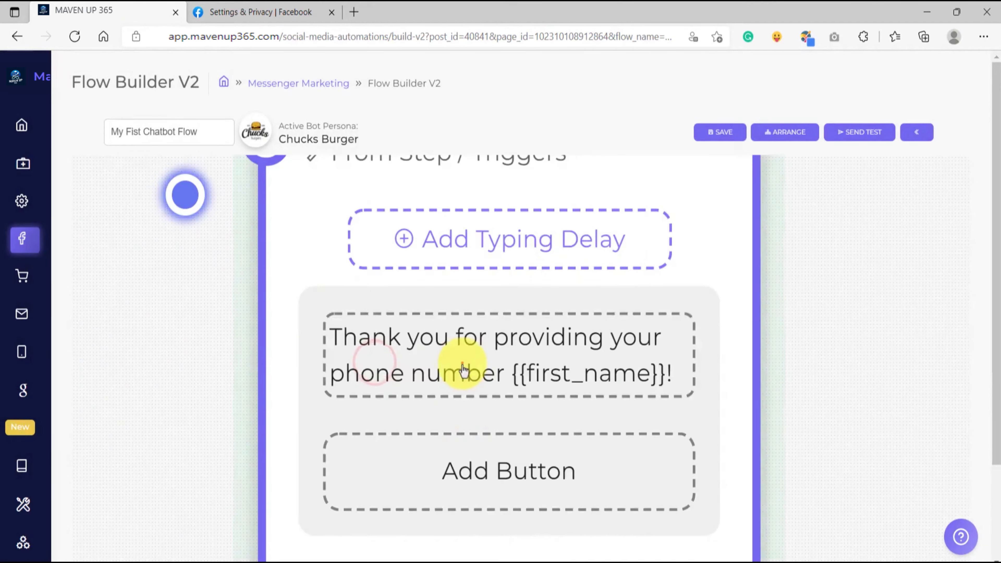
left_click(541, 299)
key("Return")
key("Return")
type("Your phone nu")
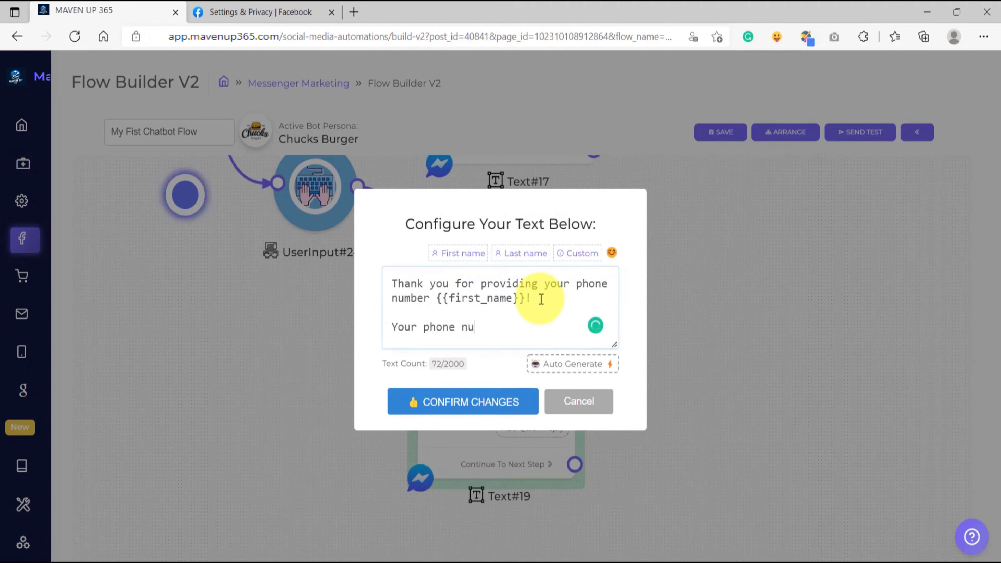
type("mber is:")
key("Return")
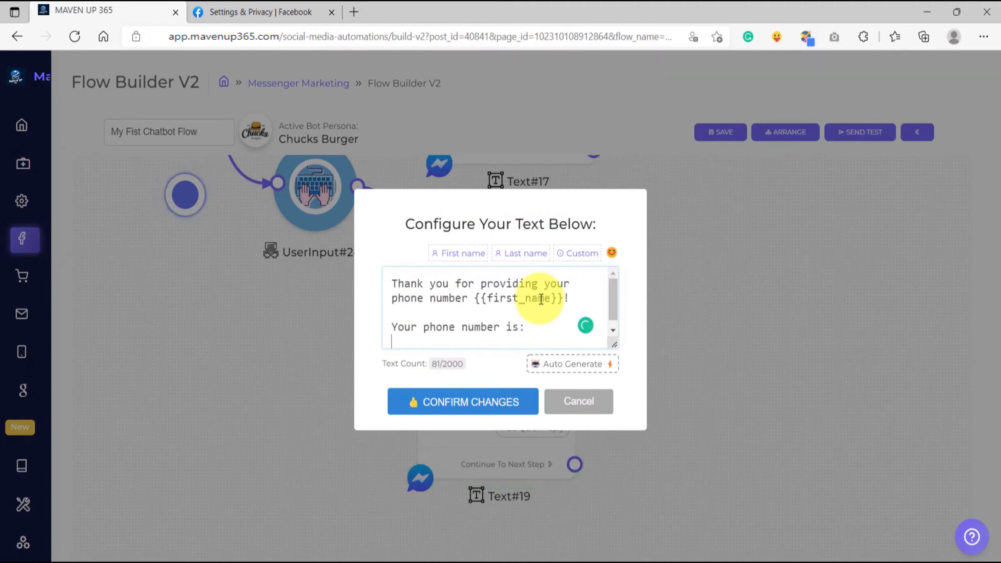
Step: Insert the customer_phone custom variable below the phone number line, enlarge the text box, and confirm the message text
left_click(578, 254)
left_click(693, 224)
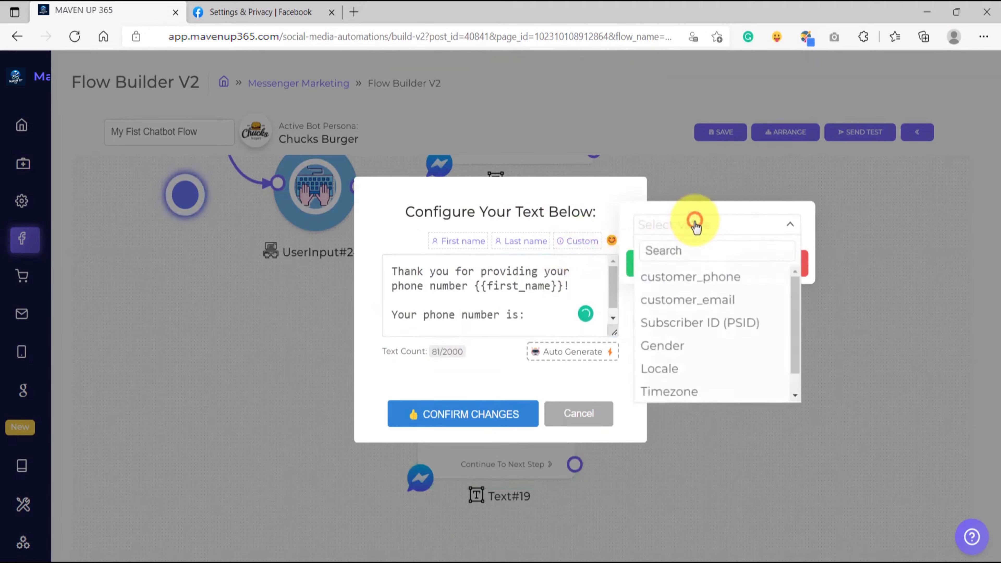
left_click(688, 289)
left_click(665, 267)
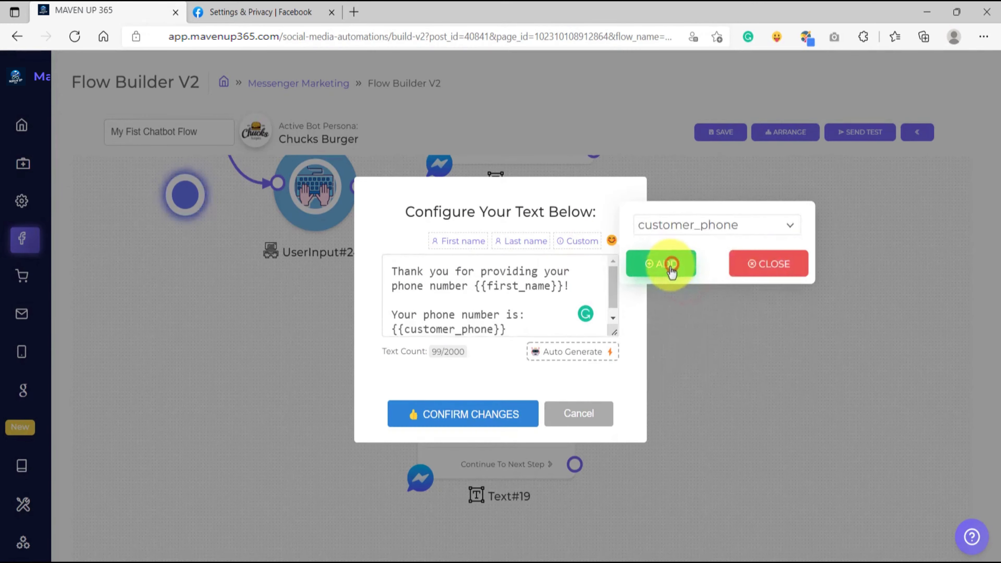
left_click(764, 276)
left_click_drag(614, 335, 625, 402)
double_click(457, 281)
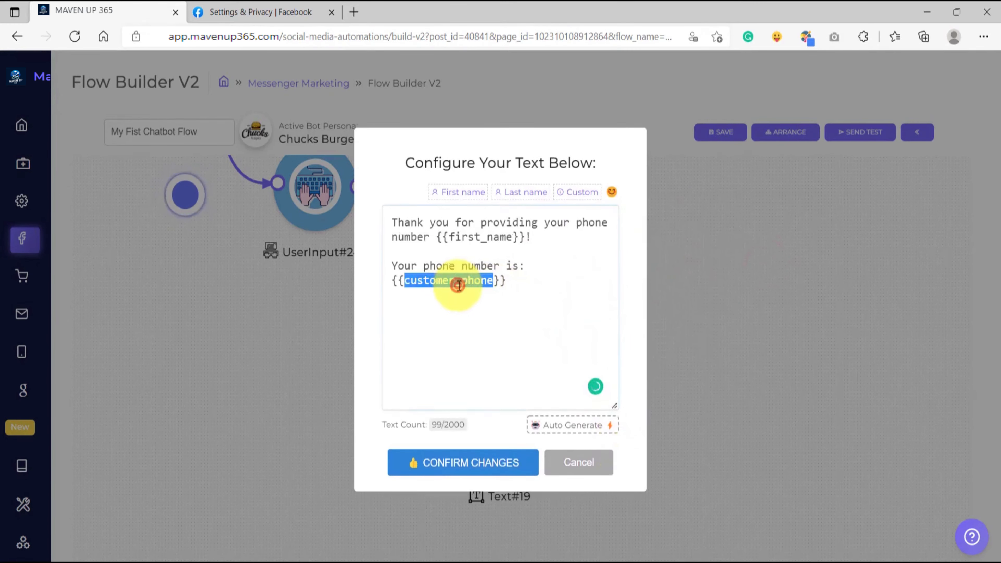
left_click(461, 466)
Step: Save the chatbot flow, dismissing the browser's offer to save information and the save confirmation
scroll(370, 387, "down", 5)
left_click_drag(353, 360, 472, 462)
left_click_drag(446, 442, 454, 452)
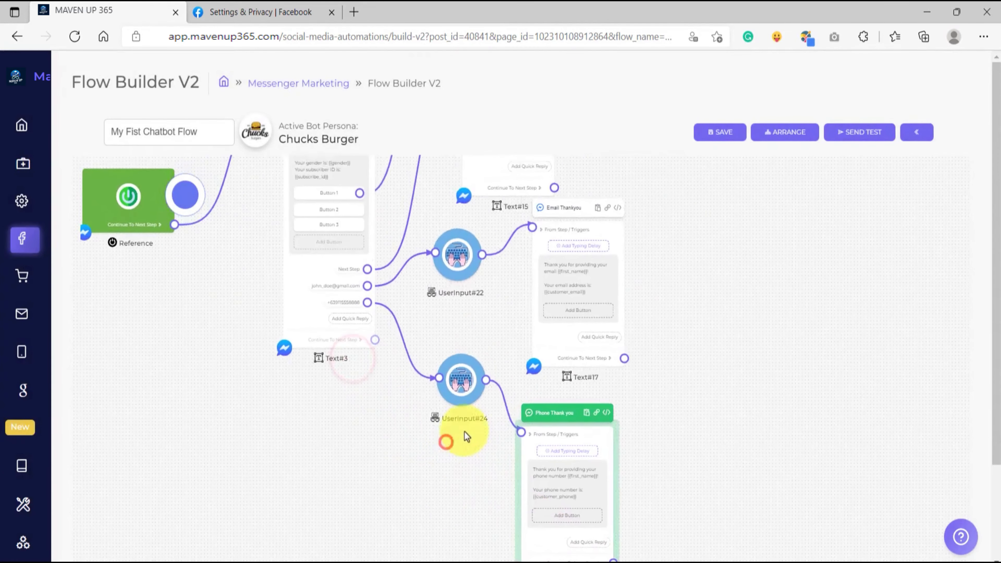
left_click(718, 134)
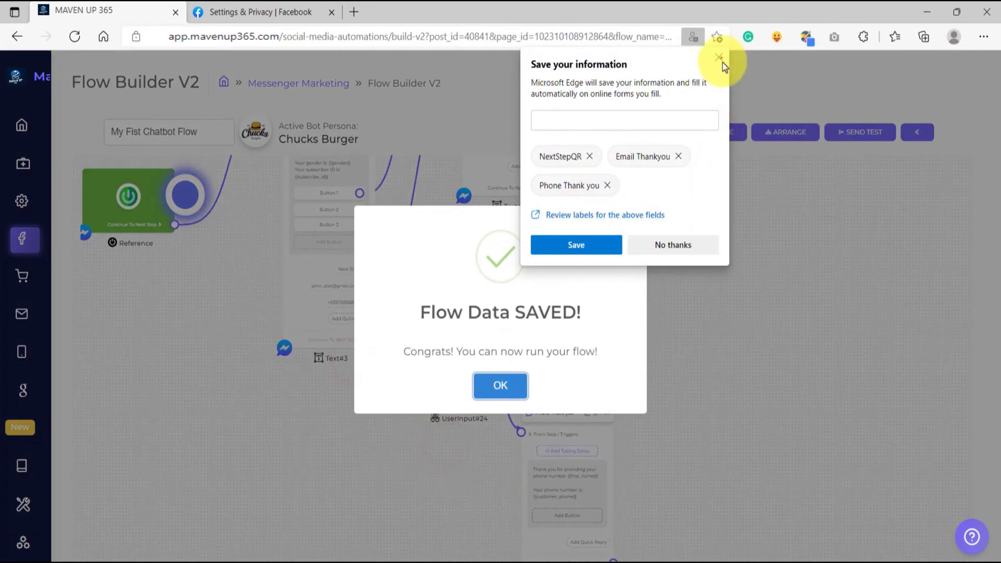
left_click(693, 36)
left_click(500, 385)
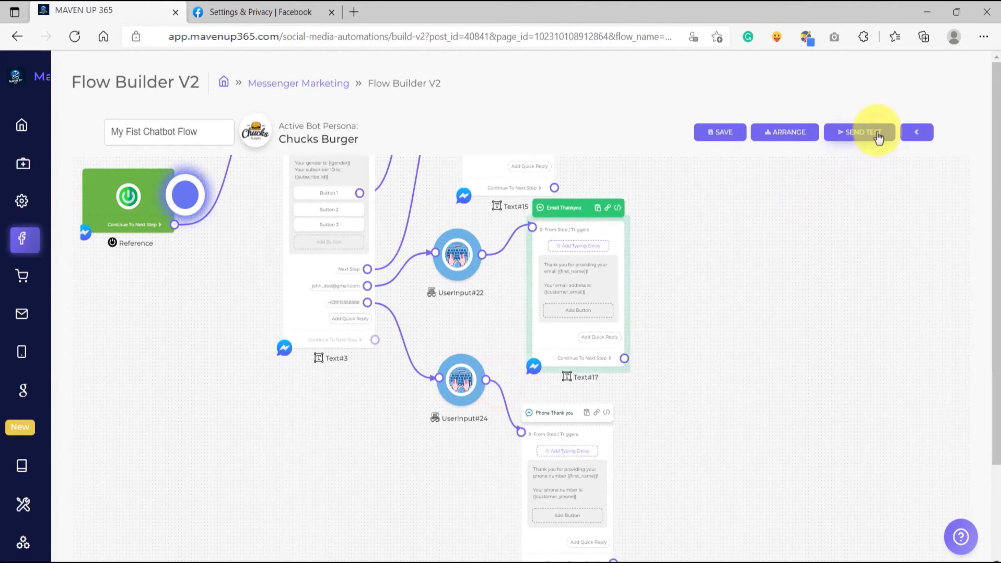
Step: Send a test of the flow and open the Chucks Burger conversation in Messenger at its quick replies
left_click(876, 133)
left_click(526, 363)
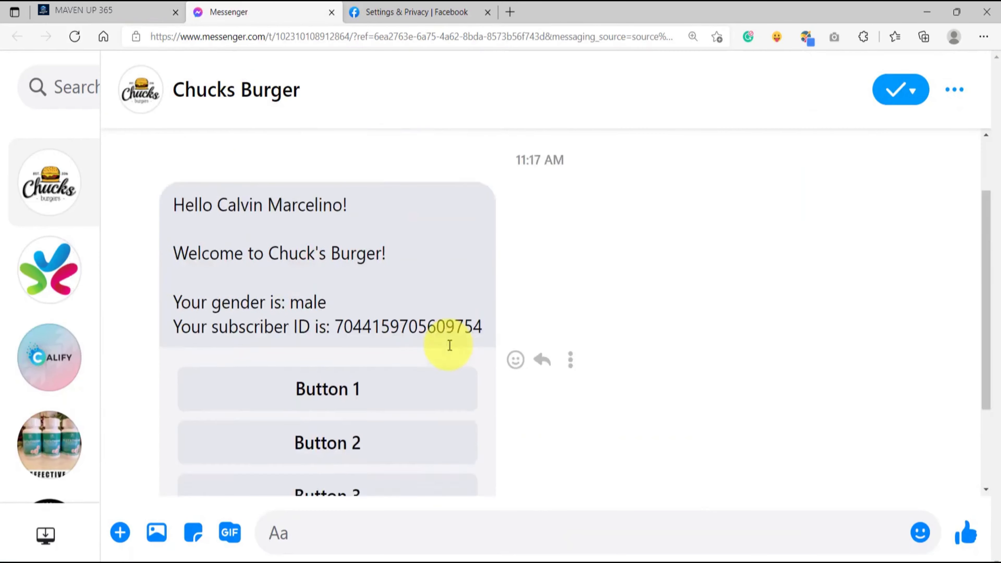
left_click(461, 127)
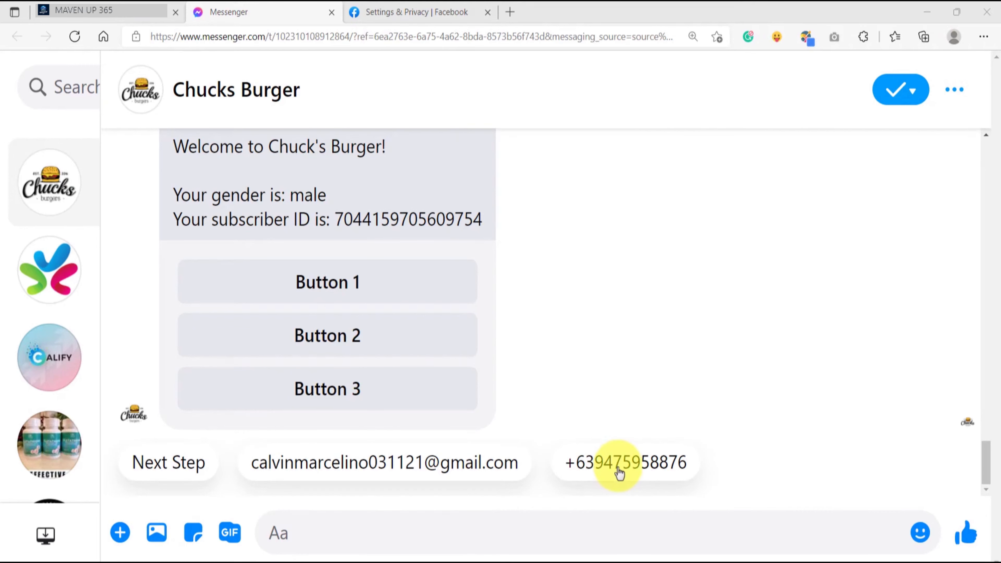
Step: Examine the contact email and phone number in the Facebook general account settings, and return to the Messenger conversation
left_click(404, 11)
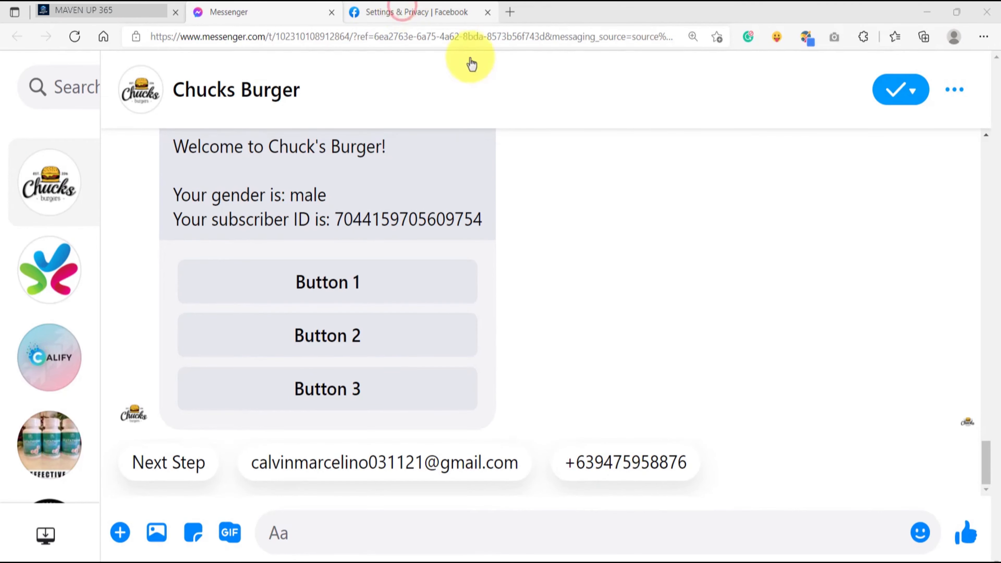
left_click(927, 272)
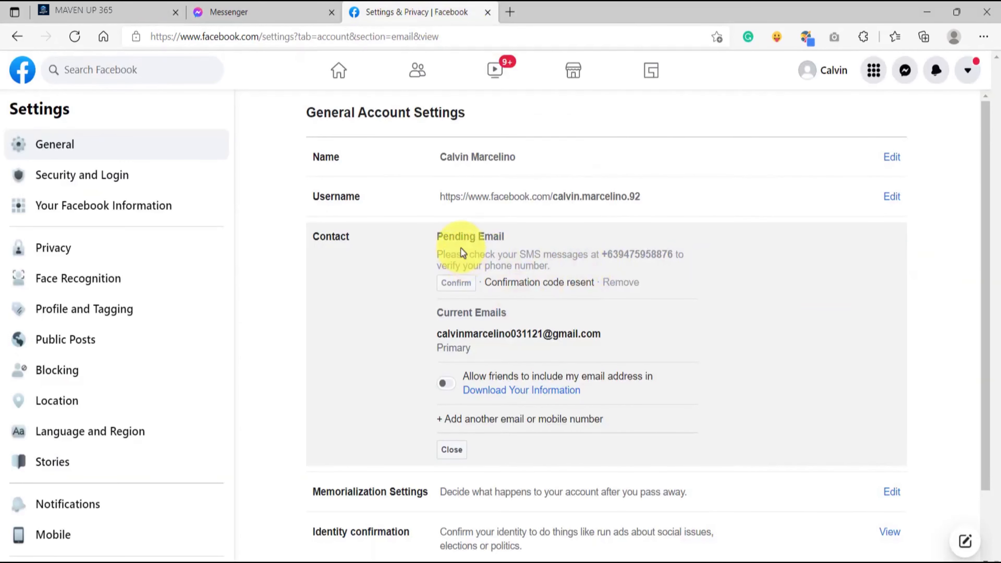
double_click(649, 253)
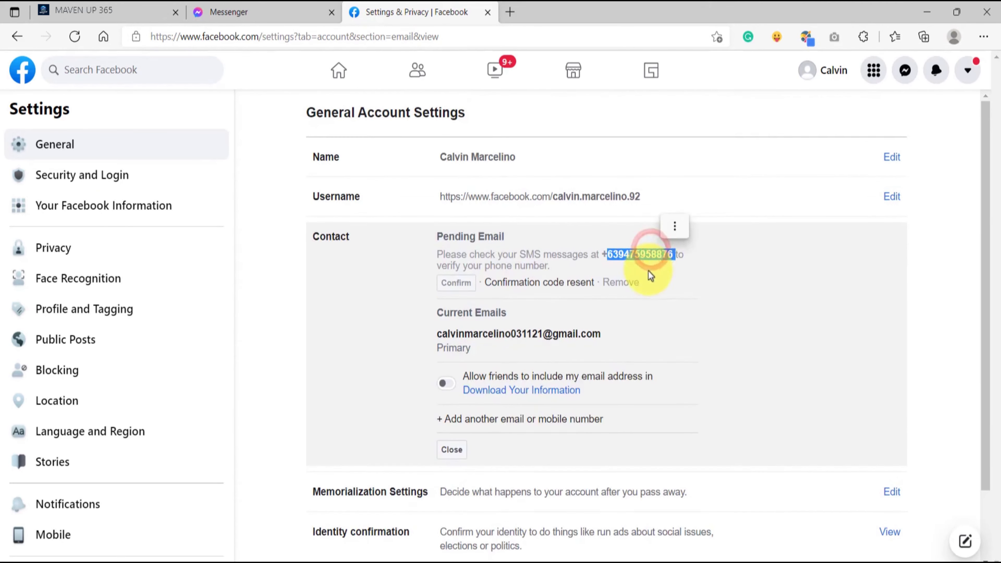
left_click(677, 276)
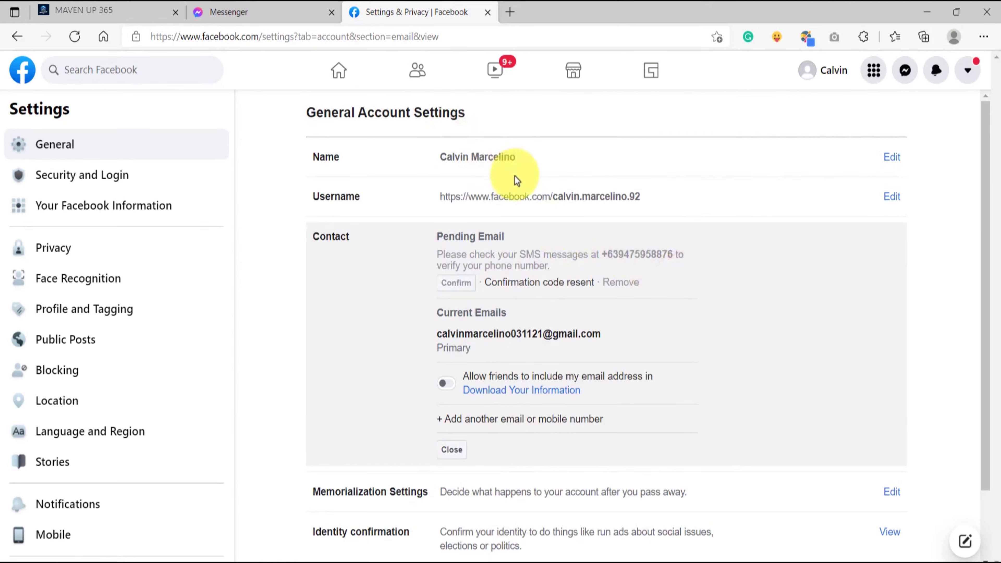
left_click(262, 12)
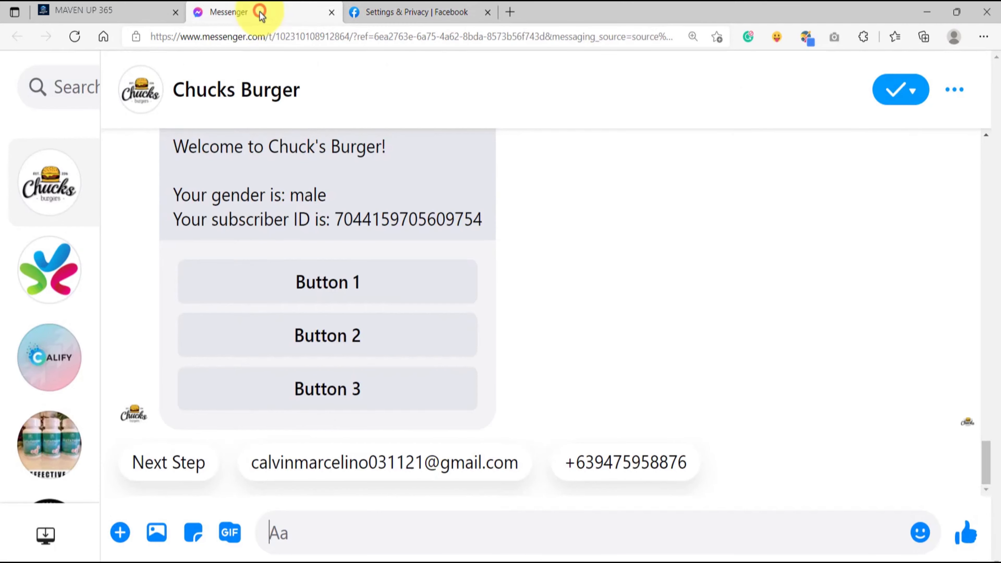